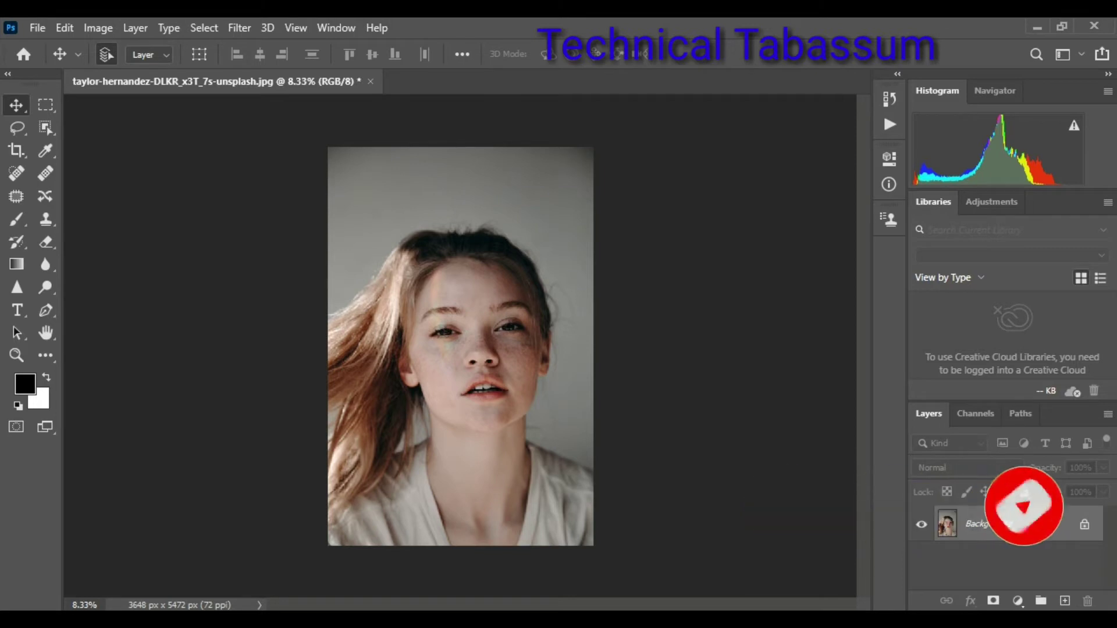
- Duplicate the Background layer
left_click_drag(1033, 520, 1066, 602)
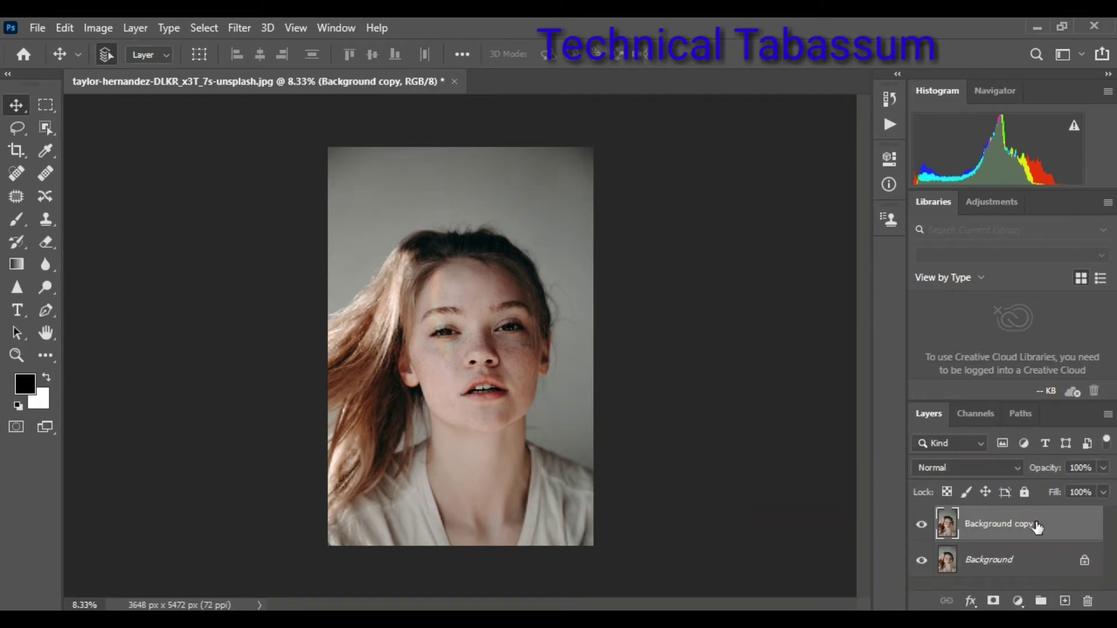
- Examine the freckles and blemishes on the woman's face up close, ending at 25% zoom
left_click(16, 354)
left_click(459, 404)
left_click(459, 404)
left_click(459, 403)
left_click(459, 403)
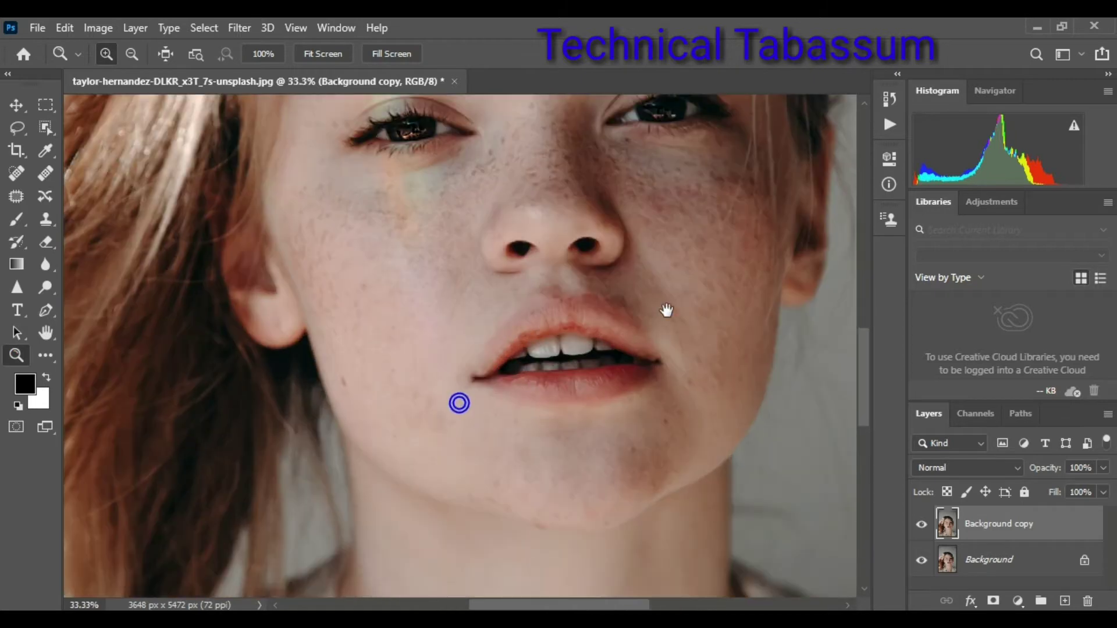
left_click_drag(667, 310, 543, 419)
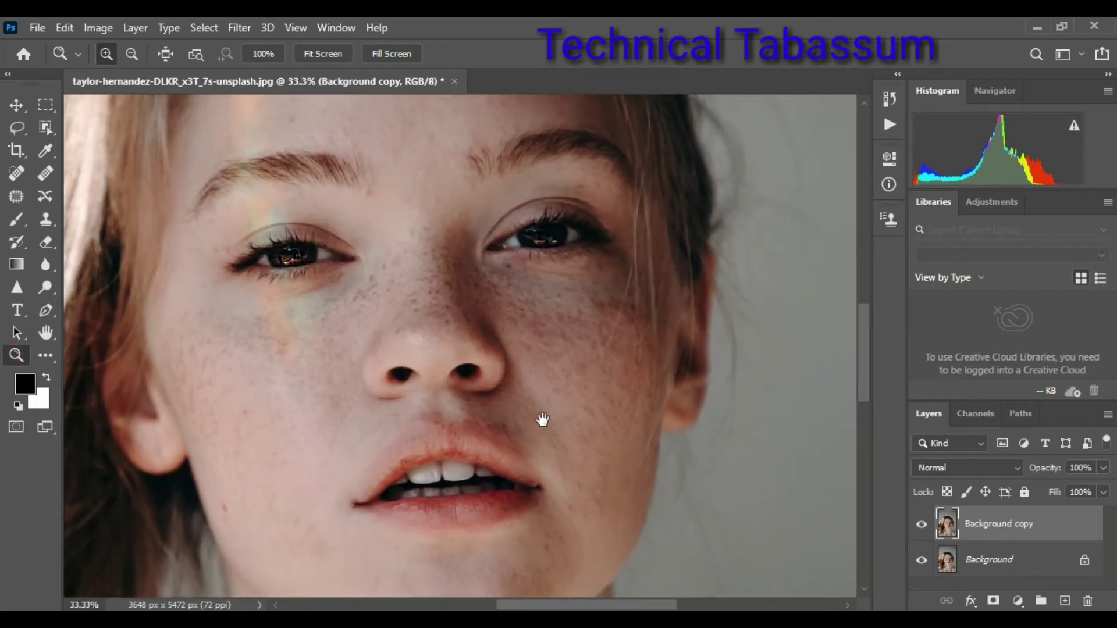
left_click(543, 413, "alt")
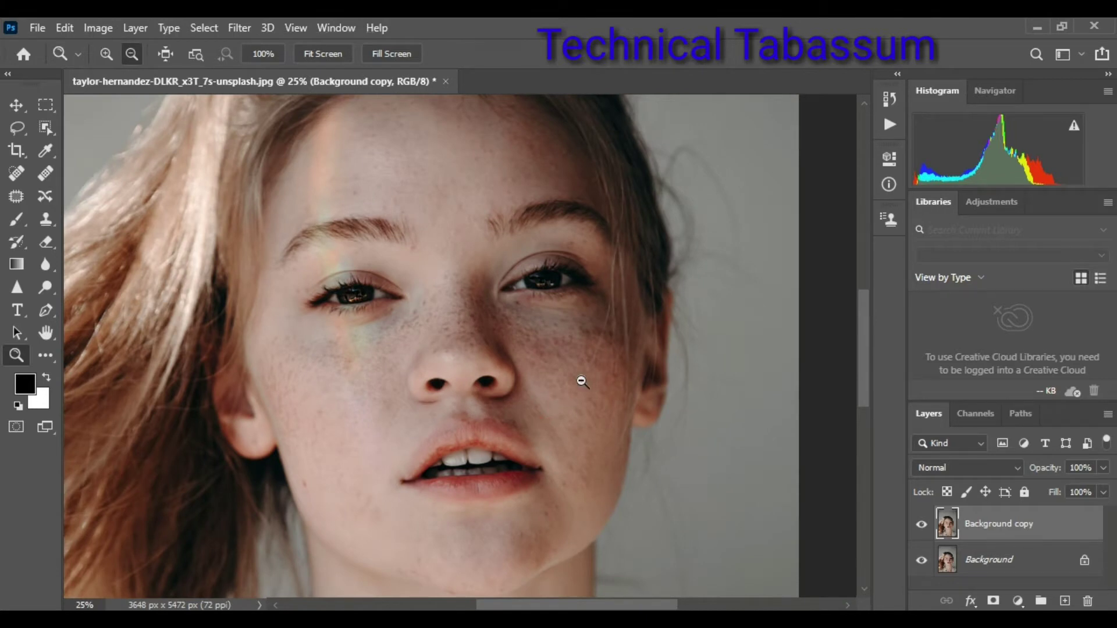
left_click(582, 382, "alt")
left_click(554, 407)
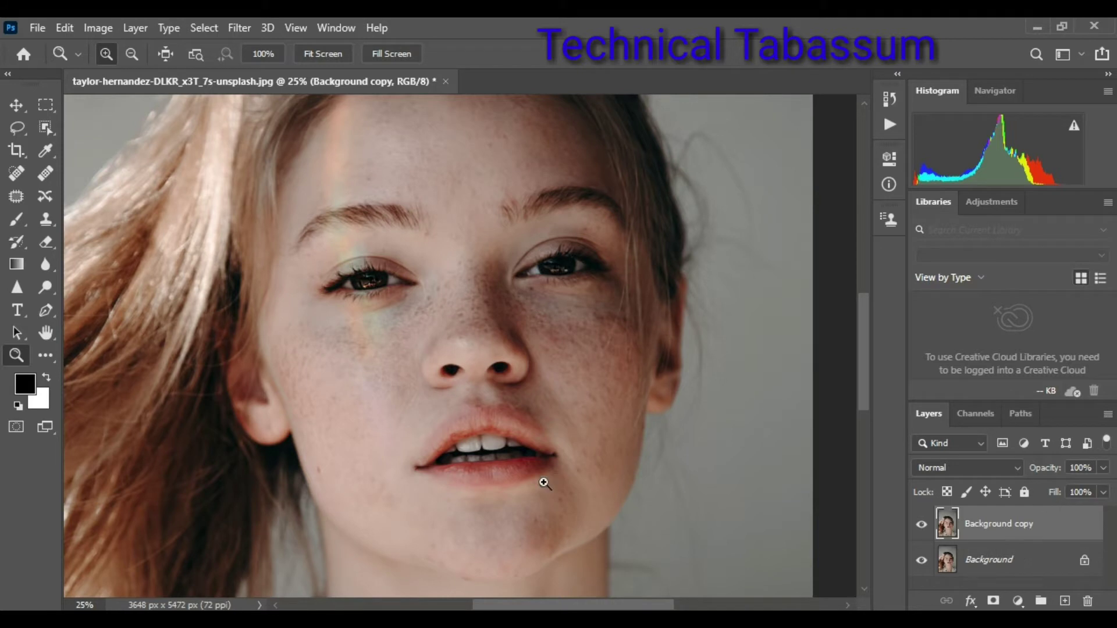
- Load the "skin filter Action" action set from the Desktop
left_click(890, 99)
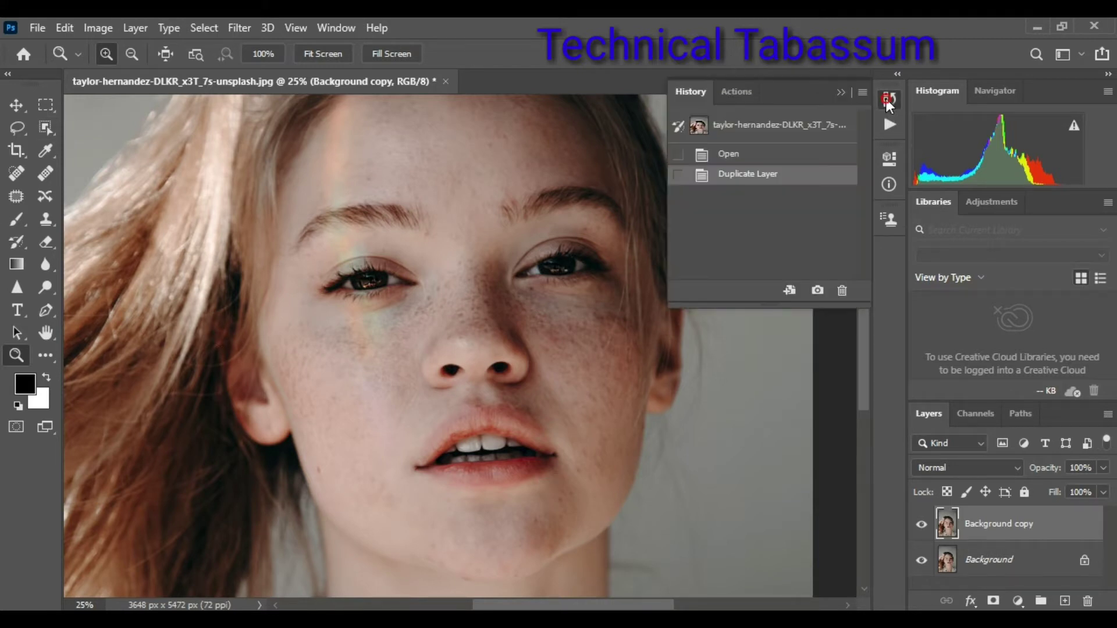
left_click(737, 92)
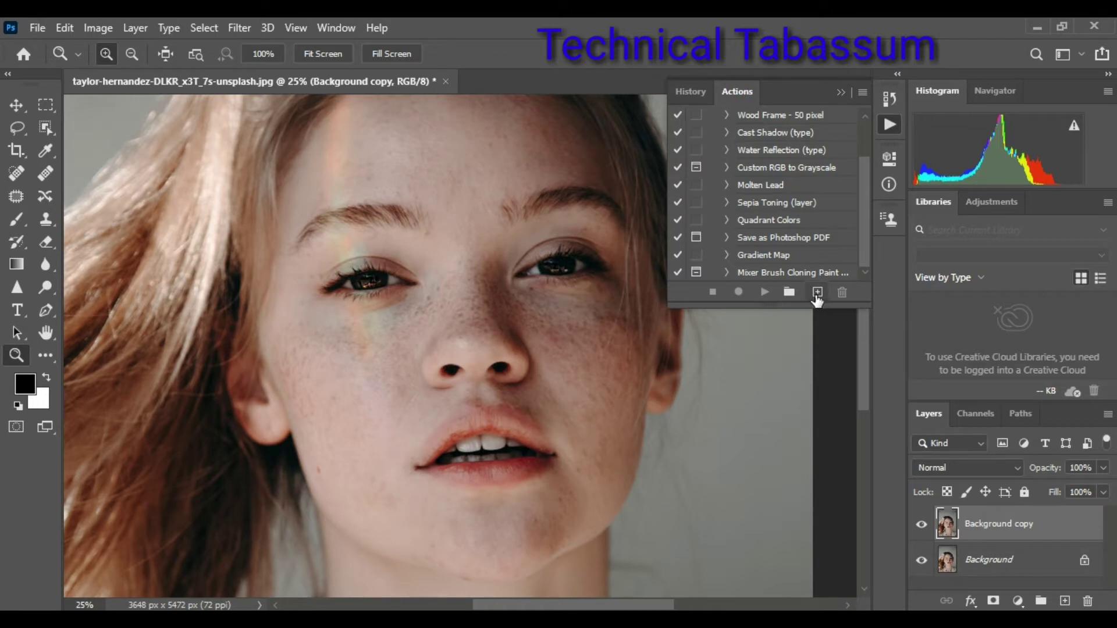
left_click(863, 93)
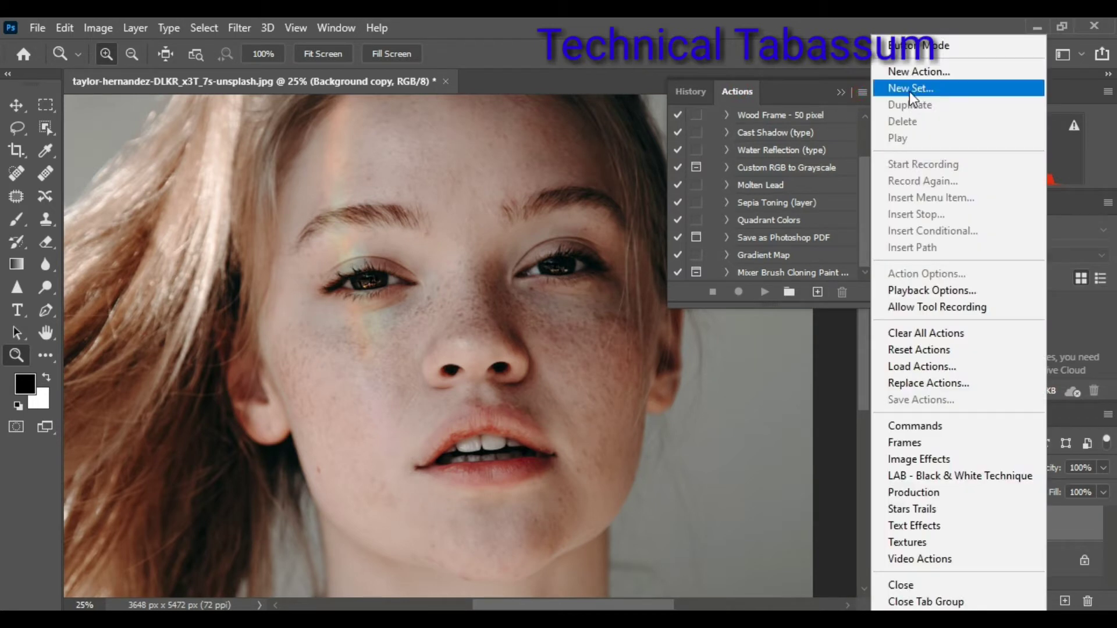
left_click(926, 366)
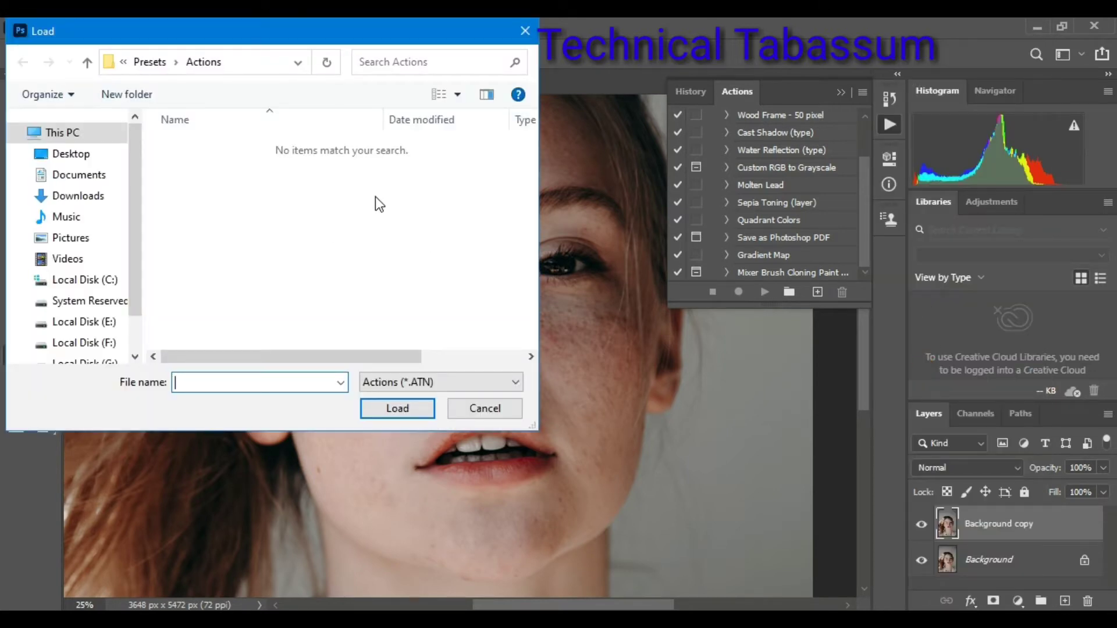
left_click(81, 154)
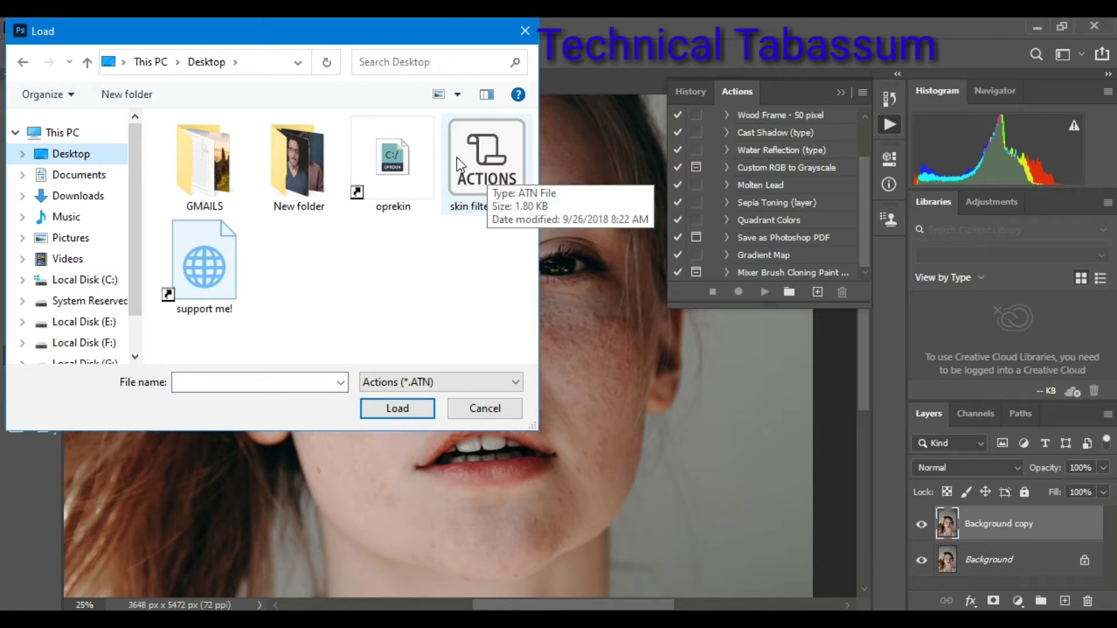
left_click(484, 161)
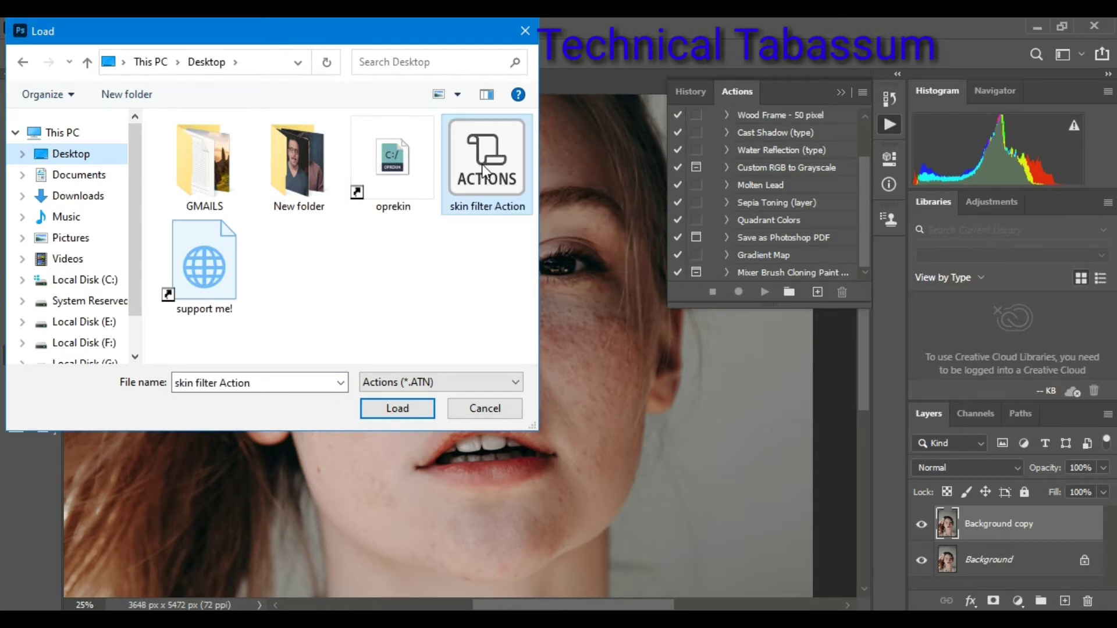
left_click(406, 406)
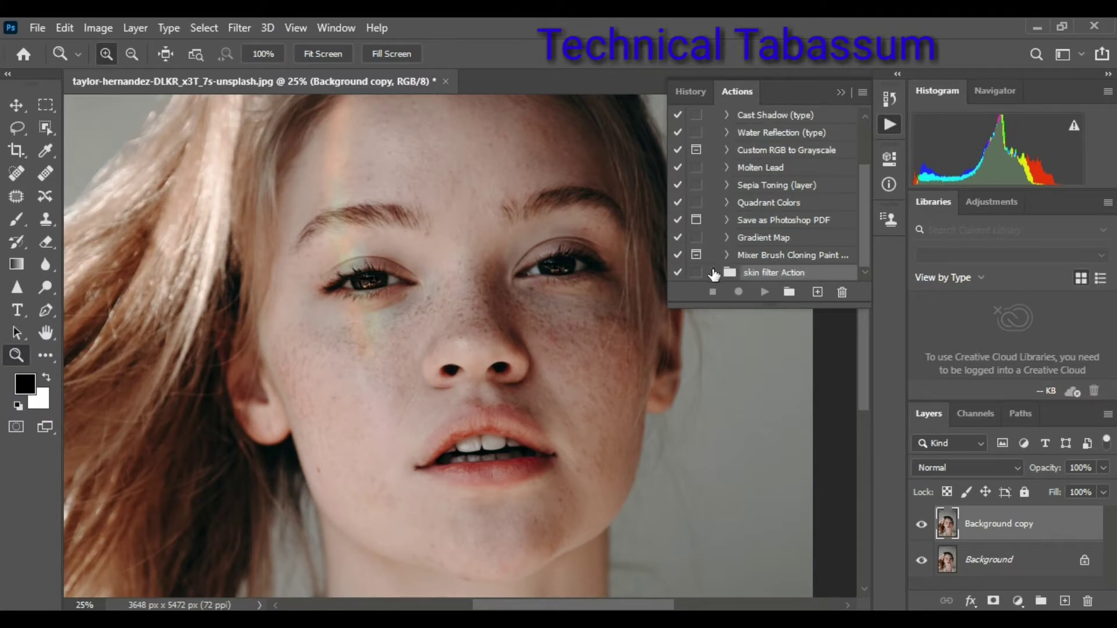
- Play Action 1 from the skin filter Action set on the Background copy layer
left_click(713, 271)
left_click(747, 272)
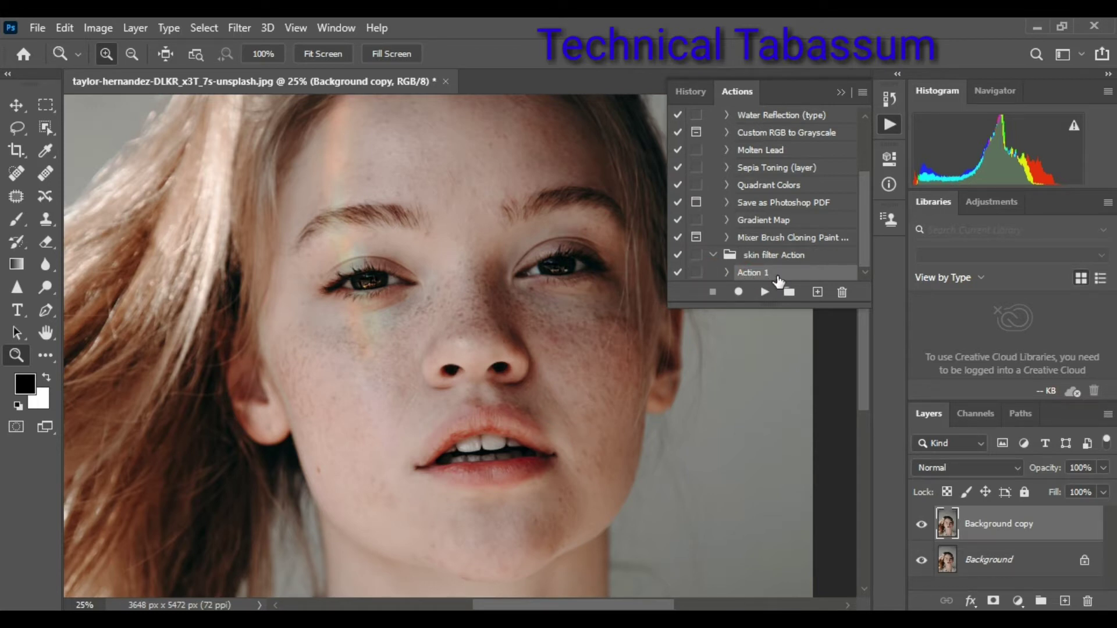
left_click(763, 293)
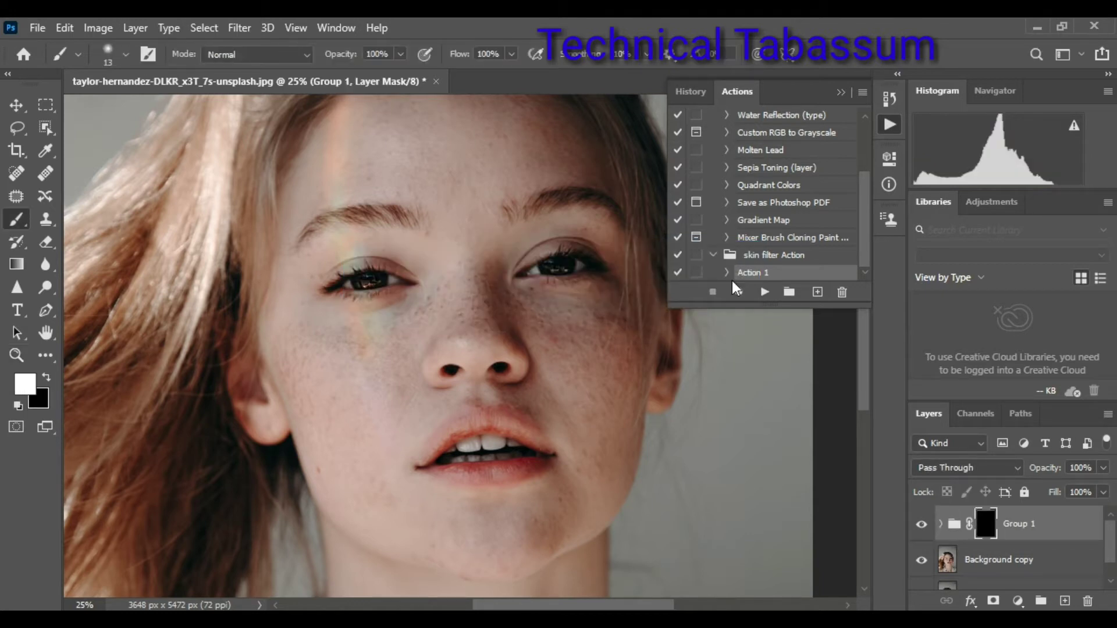
left_click(841, 88)
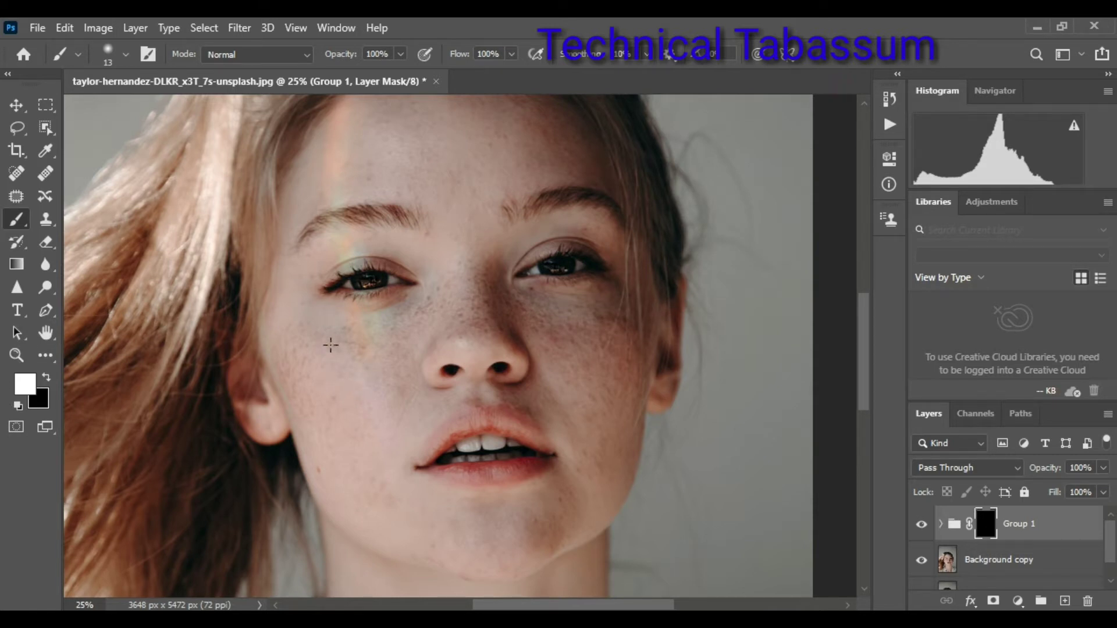
- Set the soft brush size to 150 px
left_click(118, 49)
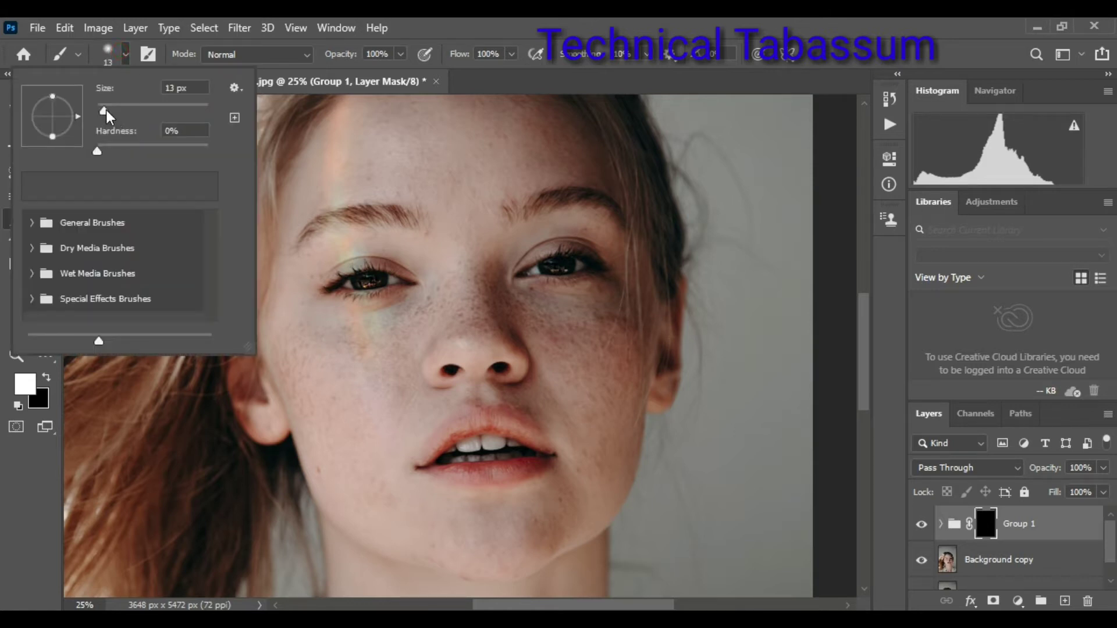
left_click_drag(106, 110, 144, 111)
left_click(125, 51)
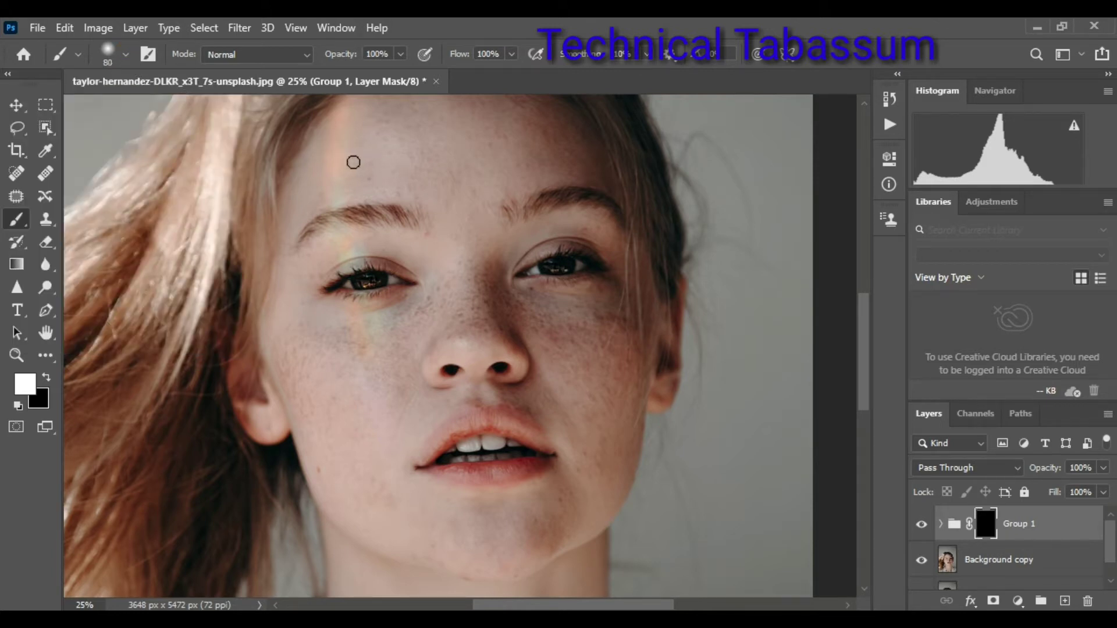
key("bracketright")
key("bracketright")
key("bracketright")
key("bracketright")
- Paint white on Group 1's layer mask over the forehead, cheeks, nose and chin to smooth the facial skin
left_click_drag(646, 306, 619, 373)
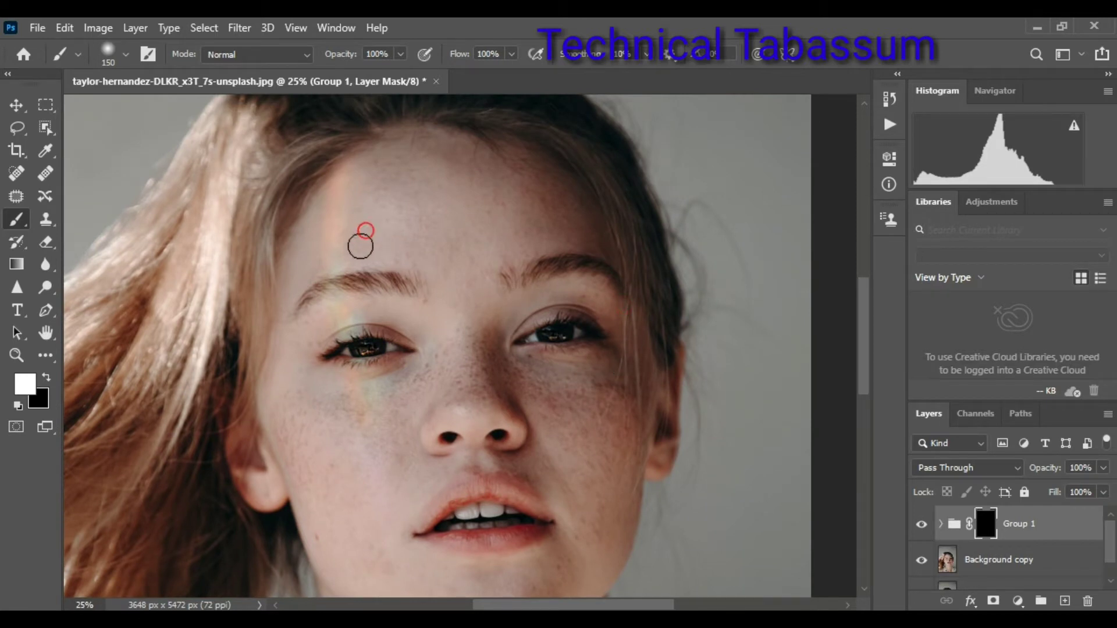
mouse_move(398, 213)
left_mouse_down()
mouse_move(402, 187)
mouse_move(375, 183)
mouse_move(389, 163)
mouse_move(427, 155)
left_mouse_up()
mouse_move(302, 422)
left_mouse_down()
mouse_move(375, 444)
mouse_move(390, 373)
left_mouse_up()
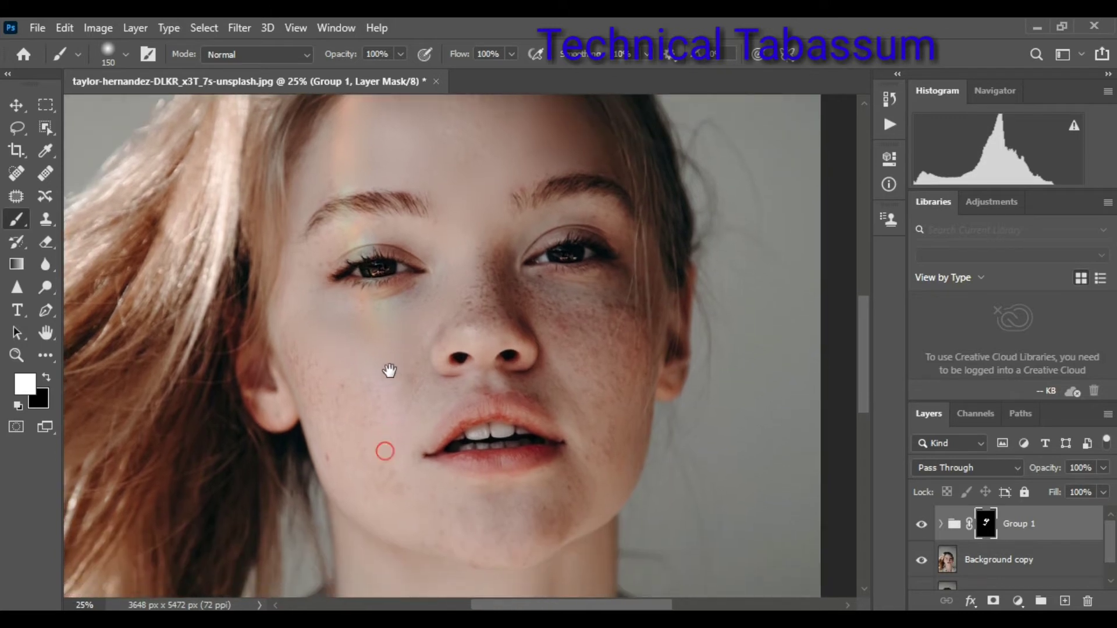
mouse_move(304, 341)
left_mouse_down()
mouse_move(399, 392)
mouse_move(413, 358)
left_mouse_up()
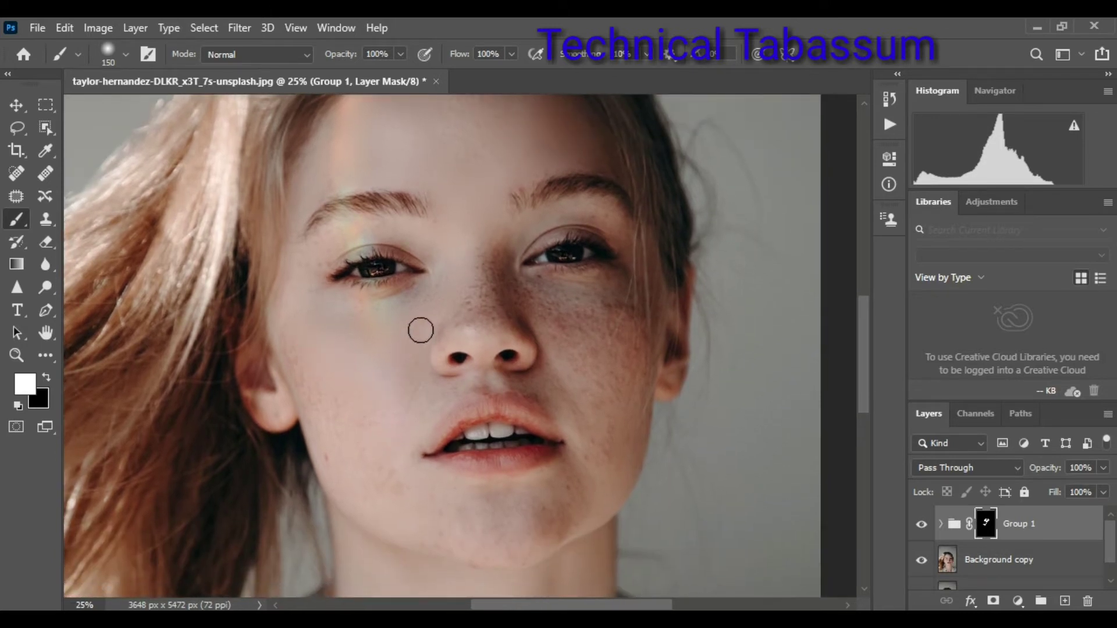
mouse_move(304, 388)
left_mouse_down()
mouse_move(365, 425)
mouse_move(331, 443)
mouse_move(345, 468)
mouse_move(406, 485)
left_mouse_up()
mouse_move(500, 307)
left_mouse_down()
mouse_move(474, 309)
mouse_move(472, 272)
mouse_move(464, 323)
mouse_move(435, 317)
mouse_move(432, 330)
mouse_move(473, 287)
mouse_move(484, 293)
mouse_move(490, 252)
mouse_move(508, 276)
mouse_move(536, 285)
mouse_move(615, 286)
mouse_move(600, 346)
mouse_move(565, 320)
mouse_move(578, 310)
mouse_move(587, 319)
mouse_move(535, 296)
mouse_move(570, 326)
mouse_move(601, 387)
mouse_move(602, 401)
mouse_move(588, 402)
mouse_move(618, 368)
mouse_move(612, 321)
mouse_move(620, 390)
mouse_move(583, 446)
mouse_move(584, 466)
mouse_move(525, 501)
mouse_move(501, 500)
mouse_move(564, 481)
mouse_move(518, 499)
mouse_move(429, 481)
left_mouse_up()
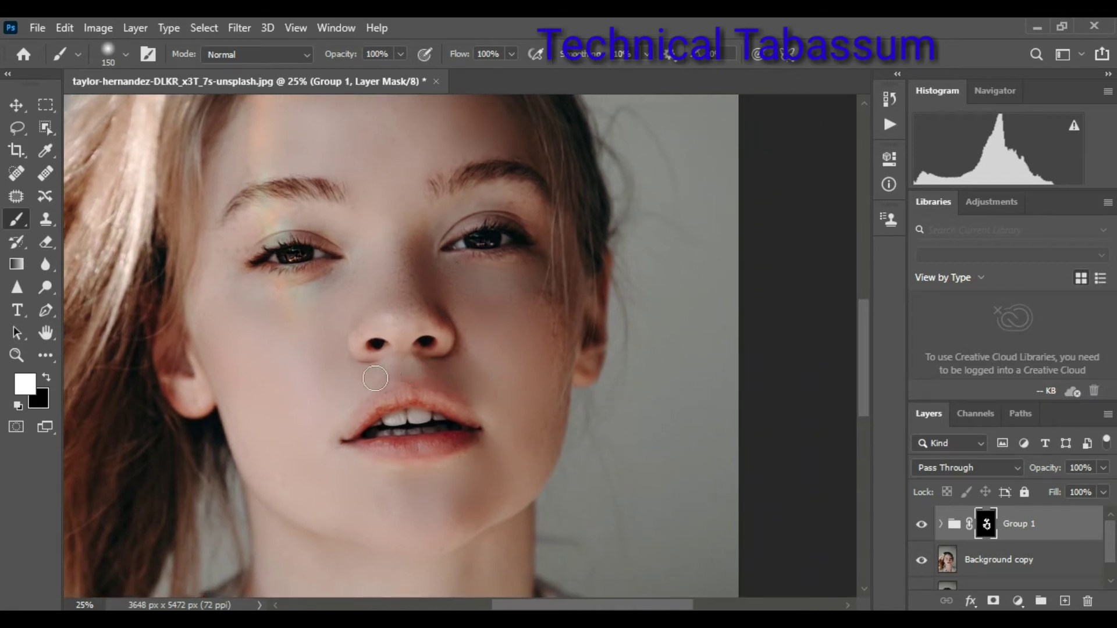
- Paint white on Group 1's layer mask over the neck below the jaw
left_click_drag(407, 505, 435, 323)
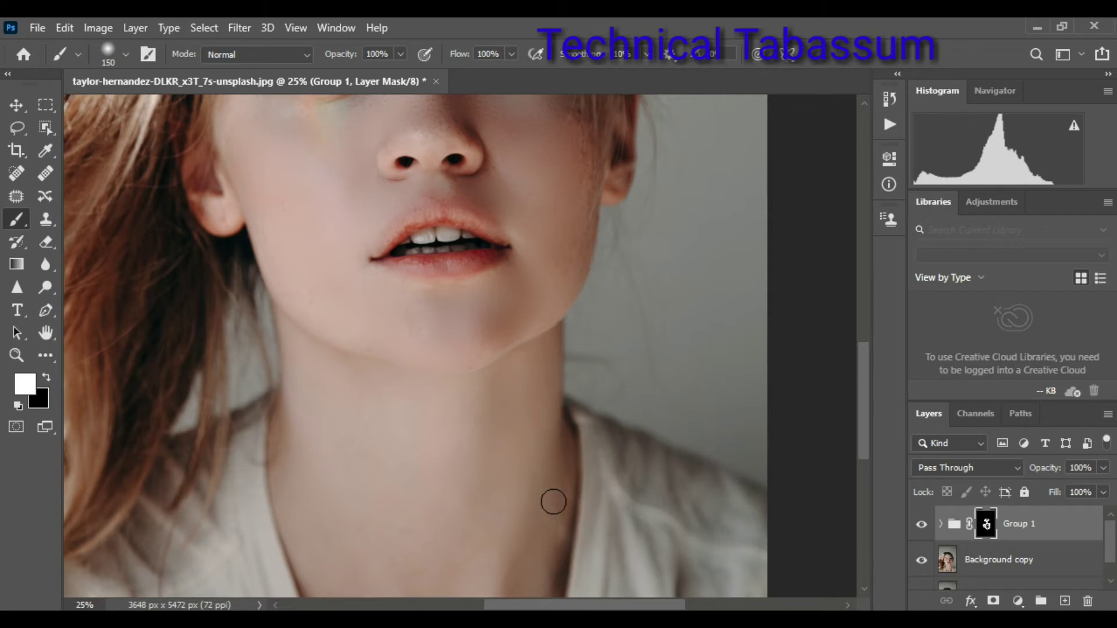
mouse_move(524, 379)
left_mouse_down()
mouse_move(502, 347)
mouse_move(547, 317)
mouse_move(555, 294)
left_mouse_up()
left_click_drag(534, 250, 481, 439)
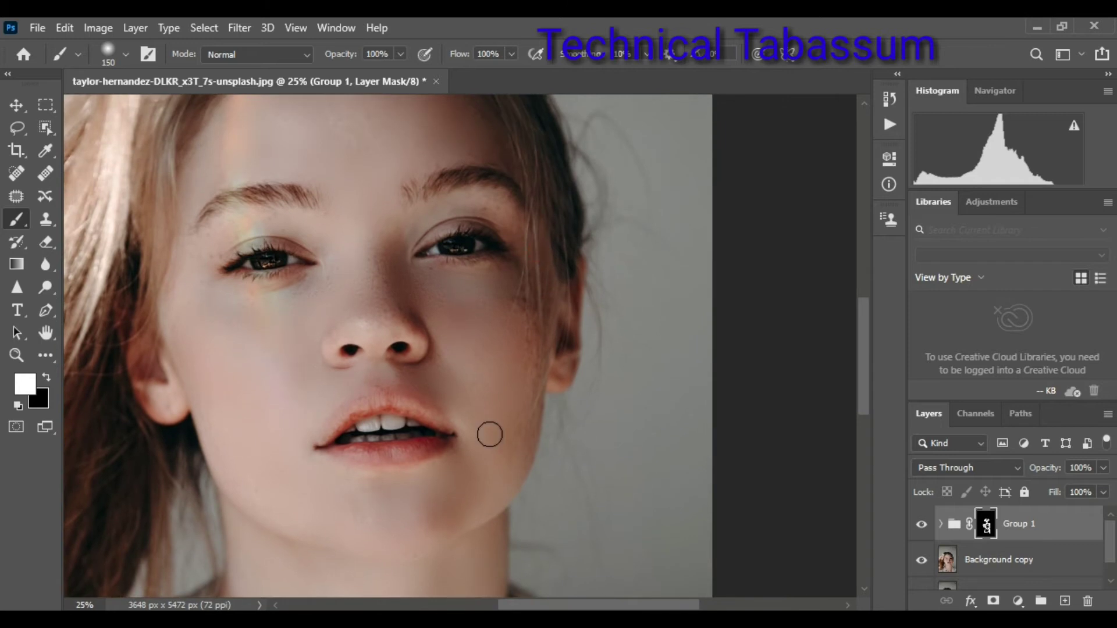
- Reduce the brush to 50 px and paint white on Group 1's mask over the small areas around the eyes and nose
key("bracketleft")
key("bracketleft")
key("bracketleft")
key("bracketleft")
key("bracketleft")
left_click_drag(477, 205, 455, 205)
mouse_move(381, 318)
left_mouse_down()
mouse_move(406, 312)
mouse_move(424, 331)
left_mouse_up()
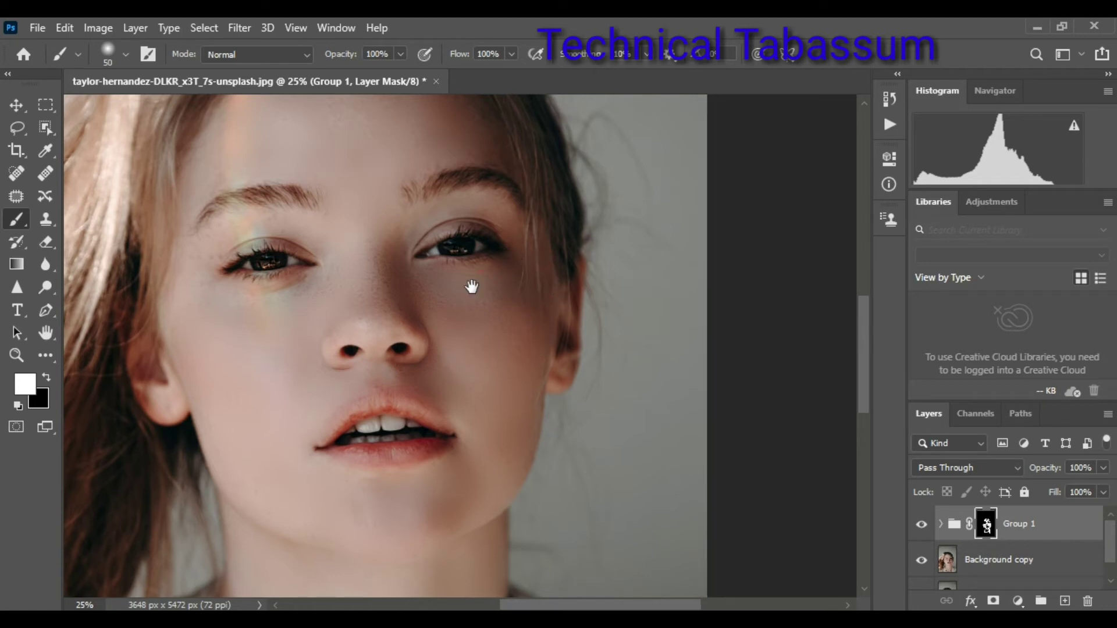
- Enlarge the brush to 175 px and paint white on Group 1's mask over the remaining forehead skin
scroll(474, 287, "up", 3)
scroll(474, 287, "right", 1)
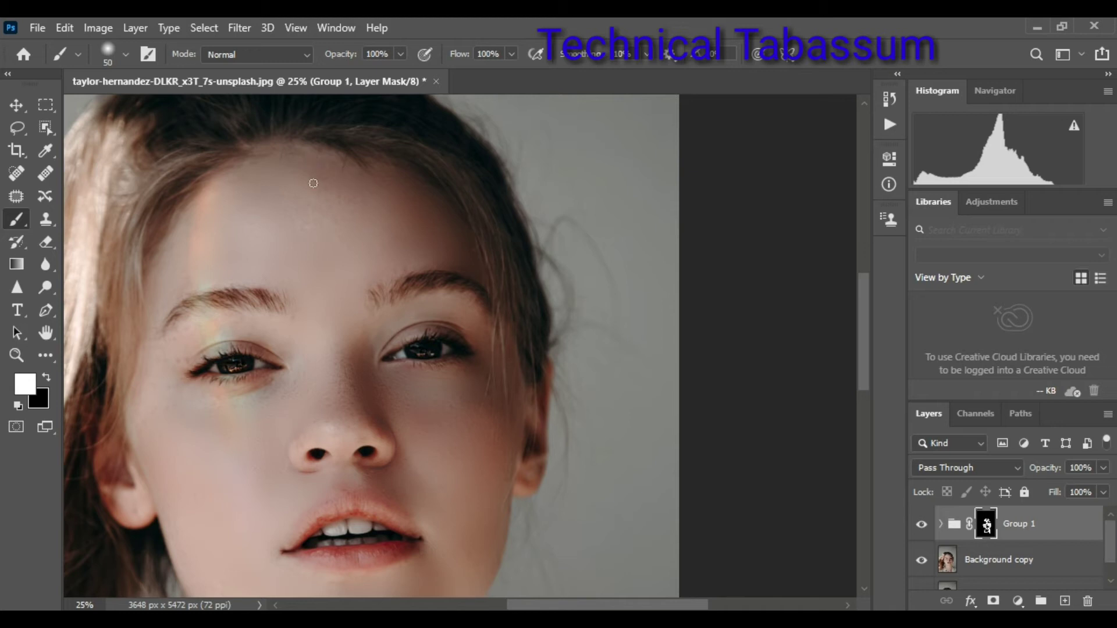
left_click_drag(381, 403, 431, 249)
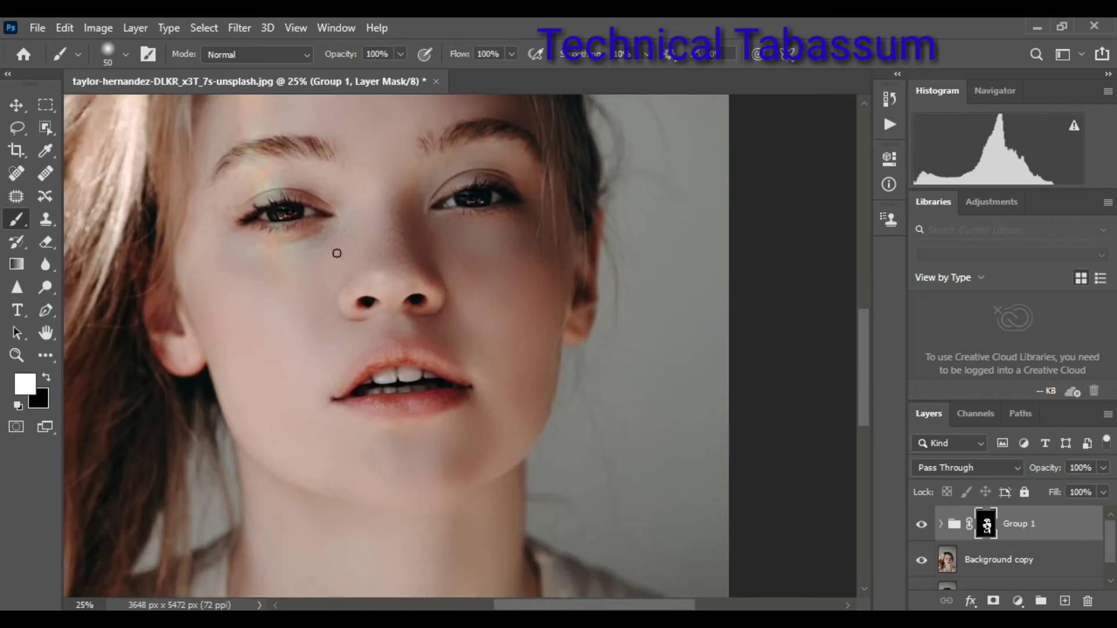
key("bracketright")
key("bracketright")
key("bracketright")
key("bracketright")
key("bracketright")
left_click_drag(377, 213, 469, 373)
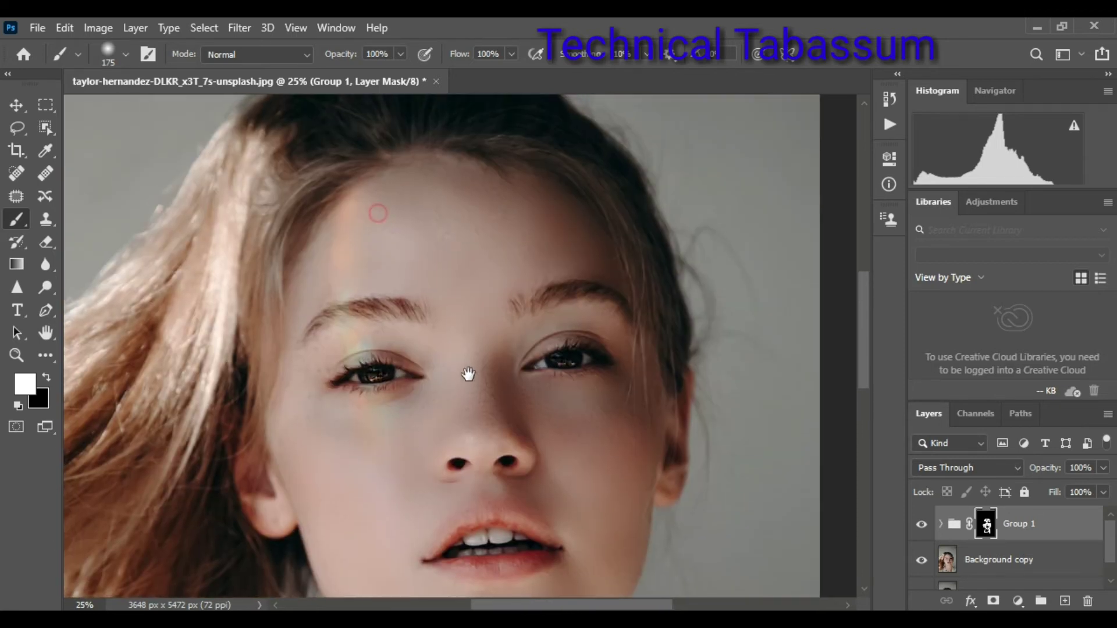
- Try out the brush opacity setting and return it to 100%
left_click(511, 53)
left_click(401, 54)
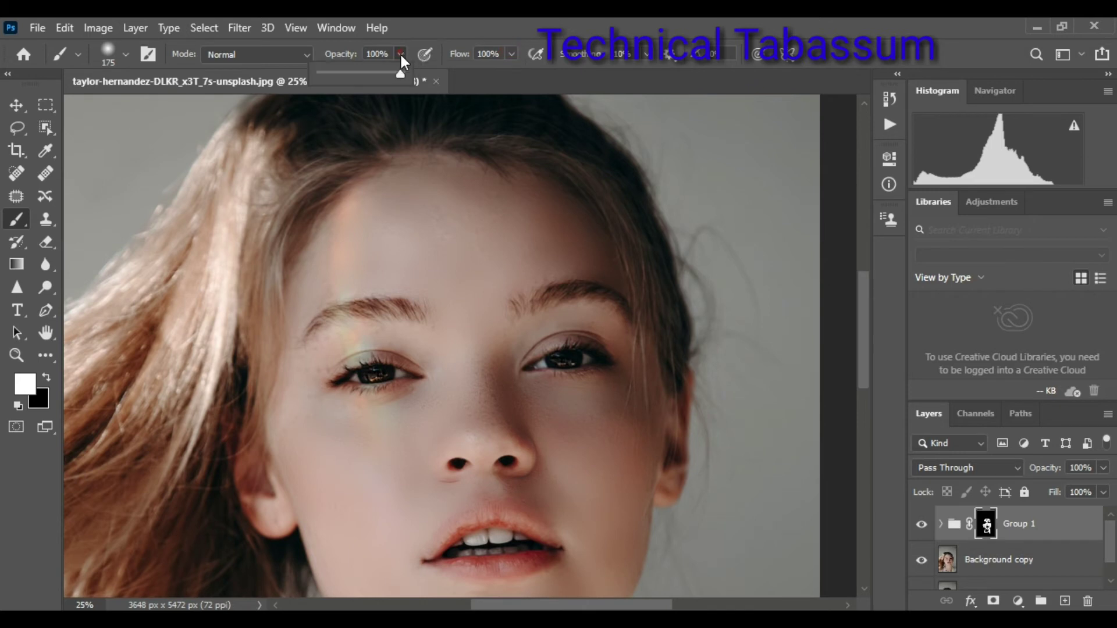
left_click_drag(353, 72, 375, 75)
left_click_drag(377, 72, 420, 79)
left_click(540, 201)
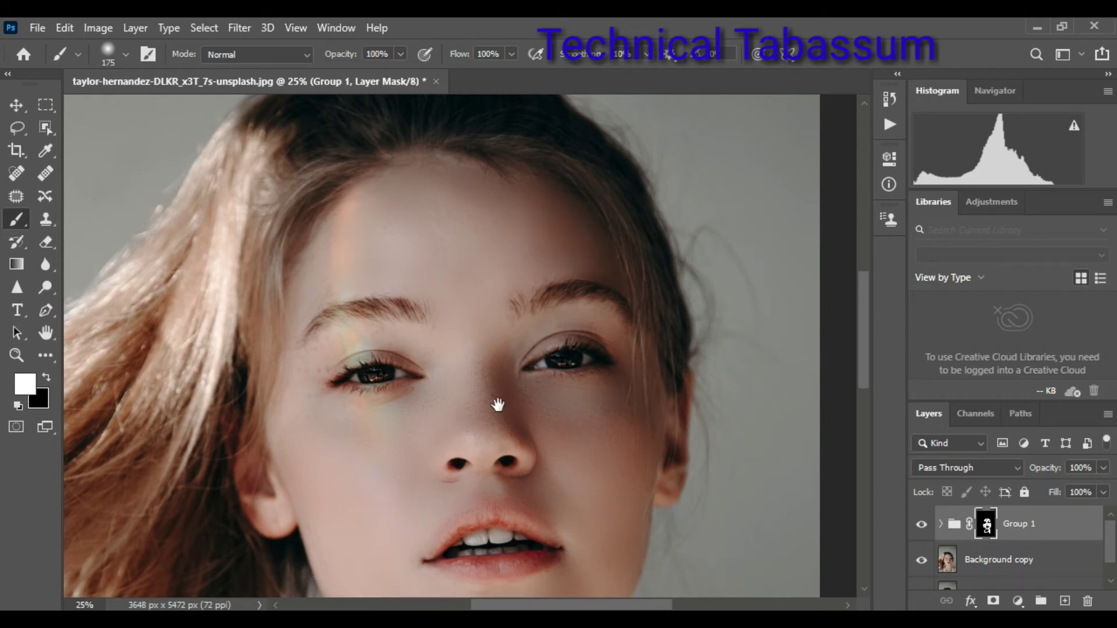
- Paint white on Group 1's mask over the lower neck and upper chest inside the shirt's neckline
scroll(469, 410, "down", 5)
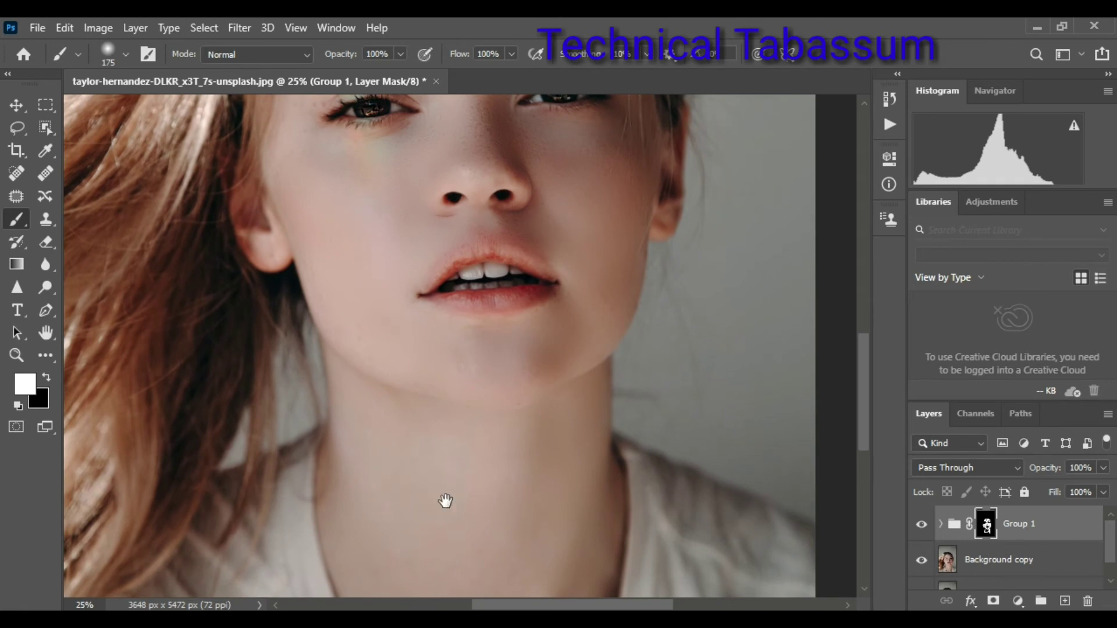
left_click_drag(446, 501, 447, 341)
left_click_drag(368, 358, 366, 362)
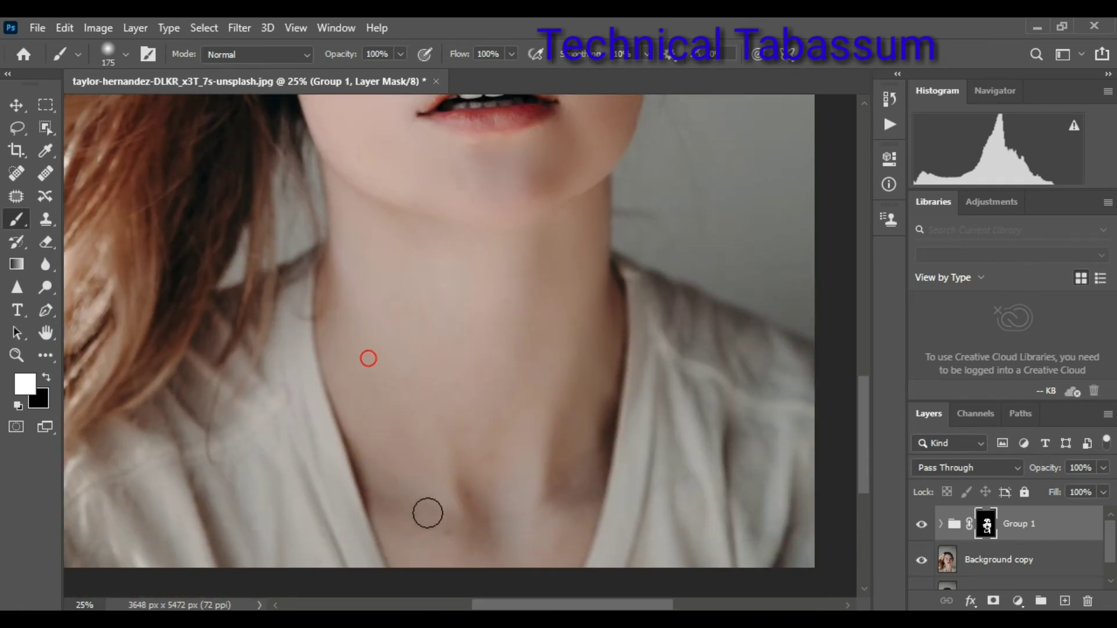
left_click_drag(474, 528, 458, 381)
mouse_move(384, 318)
left_mouse_down()
mouse_move(383, 375)
mouse_move(503, 402)
mouse_move(566, 291)
mouse_move(560, 394)
left_mouse_up()
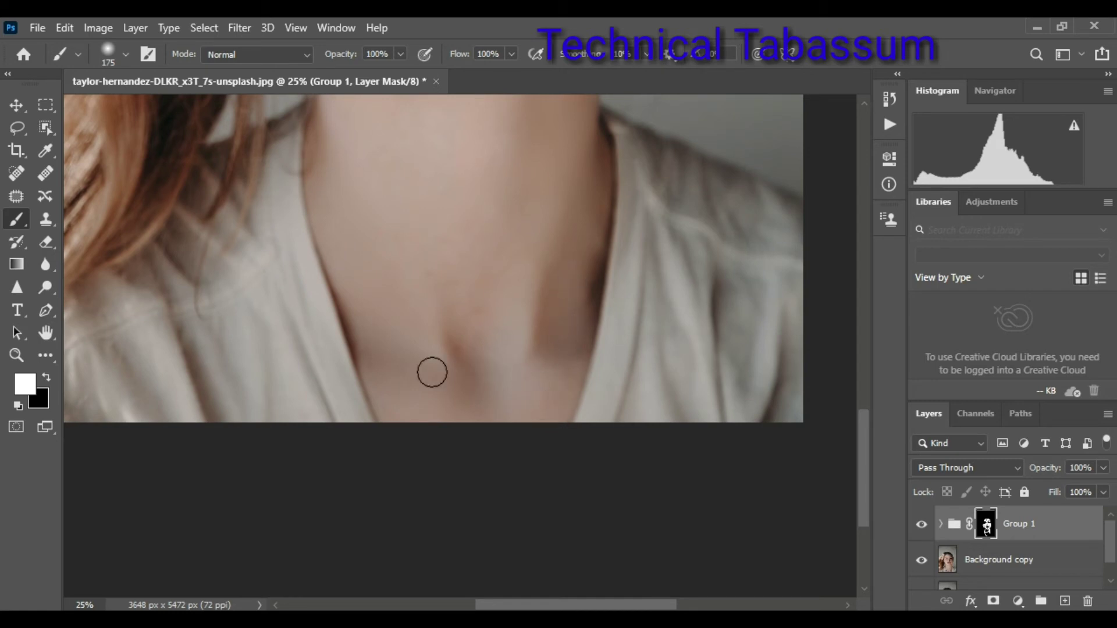
left_click_drag(527, 327, 491, 421)
mouse_move(476, 383)
left_mouse_down()
mouse_move(464, 443)
mouse_move(416, 328)
mouse_move(439, 421)
mouse_move(440, 269)
left_mouse_up()
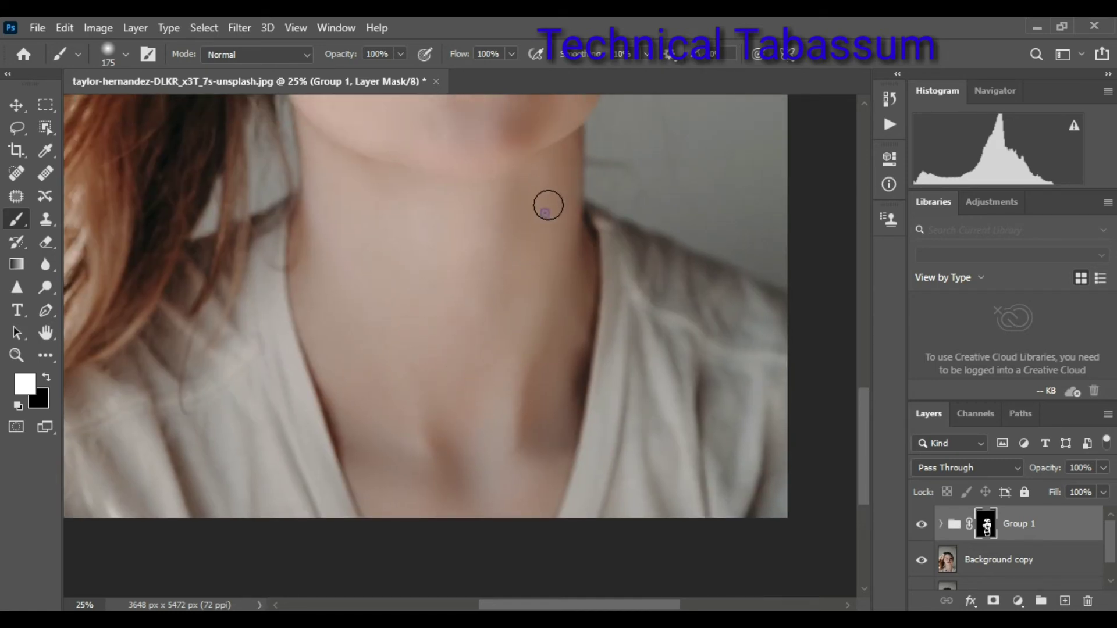
- Paint white on Group 1's mask over the throat and the skin beneath the chin
mouse_move(544, 212)
left_mouse_down()
mouse_move(568, 346)
mouse_move(573, 338)
mouse_move(569, 395)
mouse_move(542, 454)
left_mouse_up()
left_click_drag(429, 337, 452, 426)
mouse_move(389, 270)
left_mouse_down()
mouse_move(327, 344)
mouse_move(362, 260)
mouse_move(440, 271)
mouse_move(449, 254)
left_mouse_up()
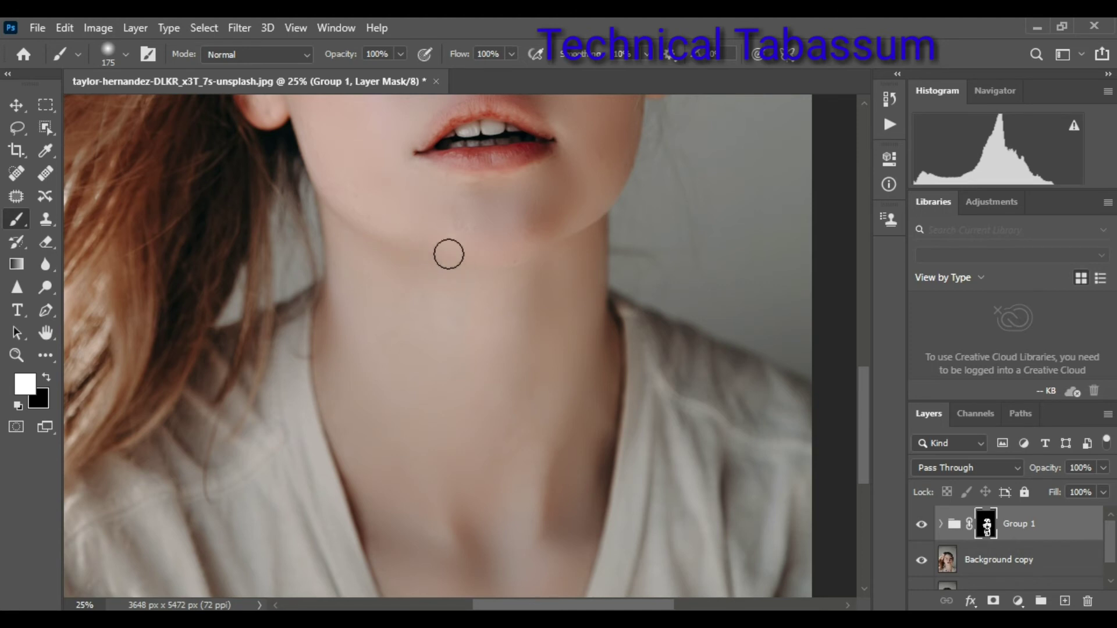
left_click_drag(508, 322, 474, 429)
mouse_move(524, 358)
left_mouse_down()
mouse_move(538, 380)
mouse_move(555, 449)
mouse_move(569, 438)
mouse_move(570, 471)
mouse_move(531, 449)
left_mouse_up()
left_click_drag(491, 358, 499, 504)
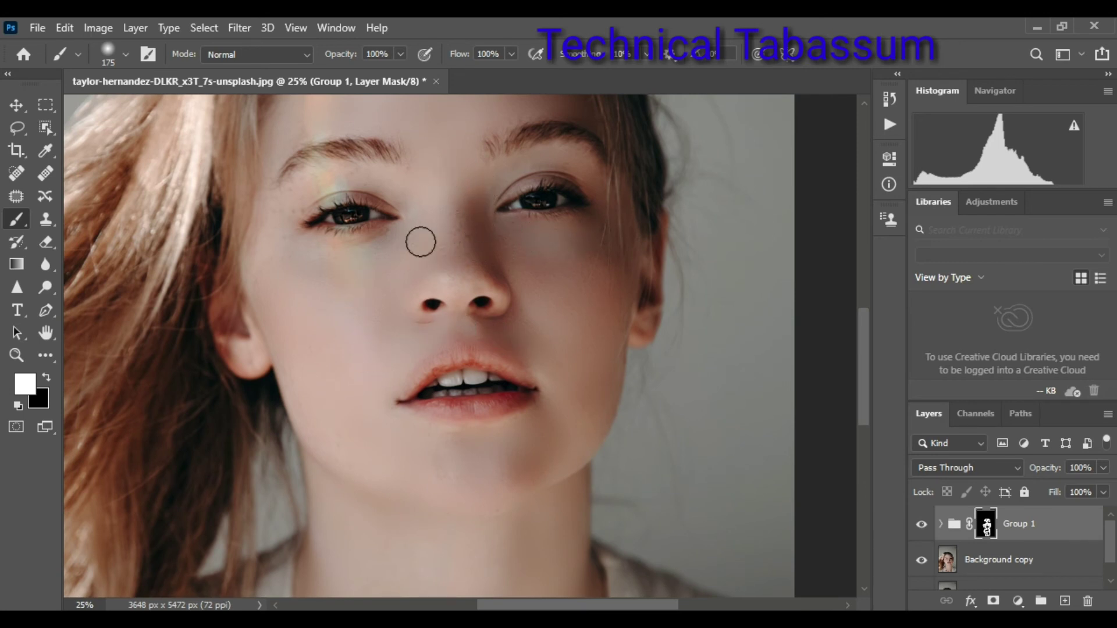
- Paint white on Group 1's mask along the hair-side edge of the cheek, from beside the ear down to the jaw
left_click_drag(347, 287, 419, 383)
mouse_move(351, 298)
left_mouse_down()
mouse_move(427, 447)
mouse_move(454, 346)
mouse_move(648, 440)
mouse_move(670, 405)
mouse_move(643, 429)
mouse_move(692, 344)
mouse_move(683, 424)
mouse_move(638, 483)
mouse_move(521, 490)
mouse_move(507, 443)
mouse_move(442, 441)
left_mouse_up()
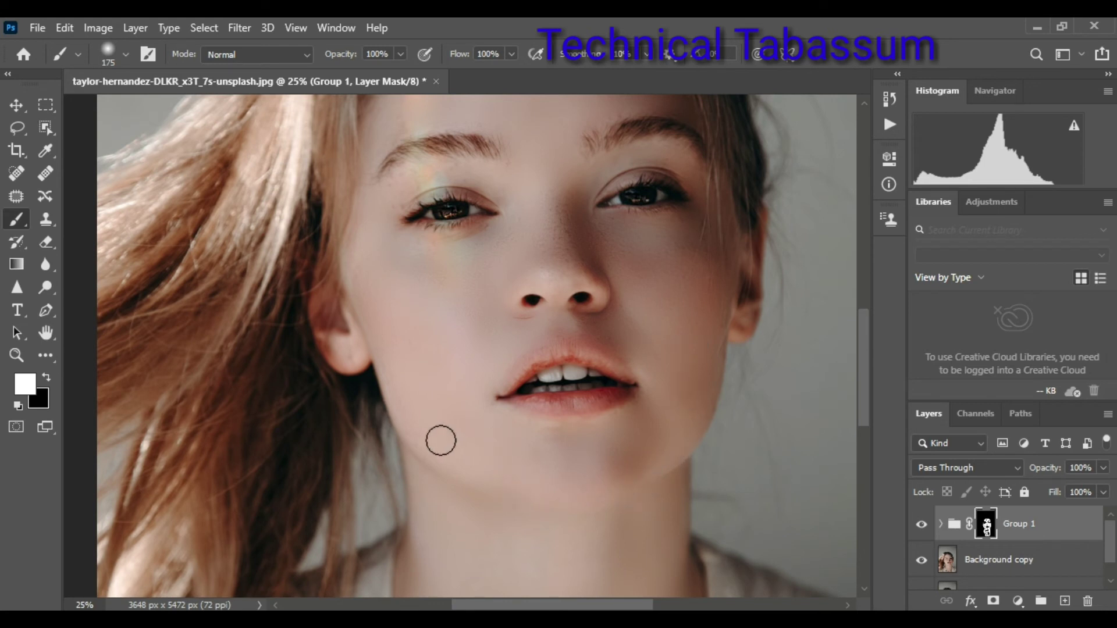
- Compare the portrait before and after smoothing by hiding and showing Group 1 several times, leaving it visible
key("z")
left_click(514, 451, "alt")
left_click_drag(578, 454, 536, 456)
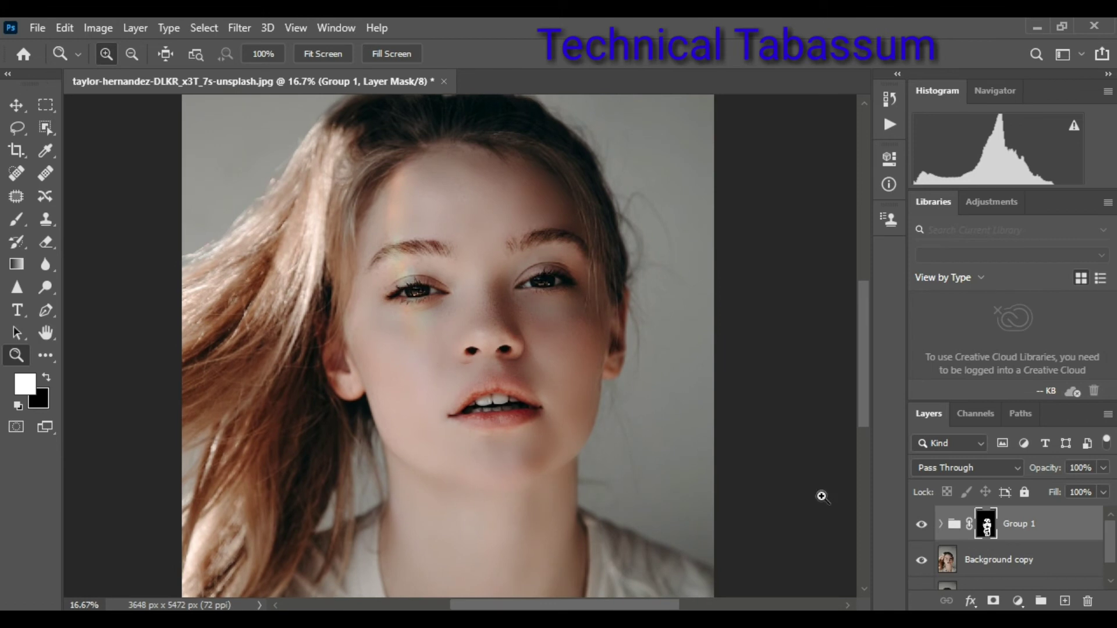
scroll(920, 531, "down", 1)
scroll(928, 541, "up", 1)
left_click(922, 526)
left_click(926, 527)
left_click(927, 527)
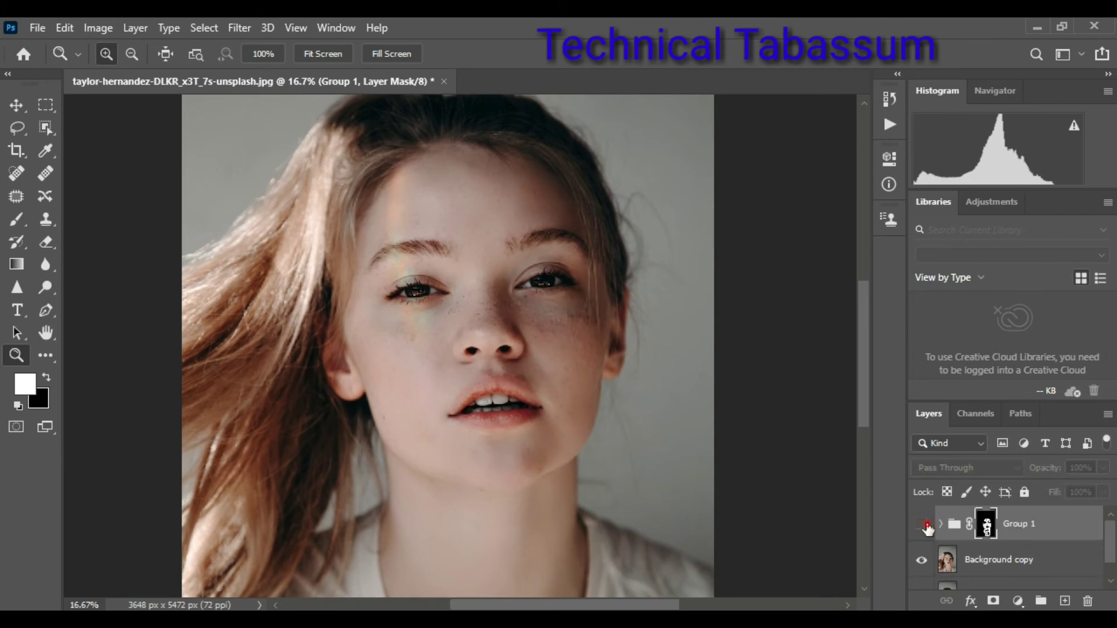
left_click(927, 525)
left_click(927, 526)
left_click(927, 526)
left_click(927, 525)
left_click(919, 527)
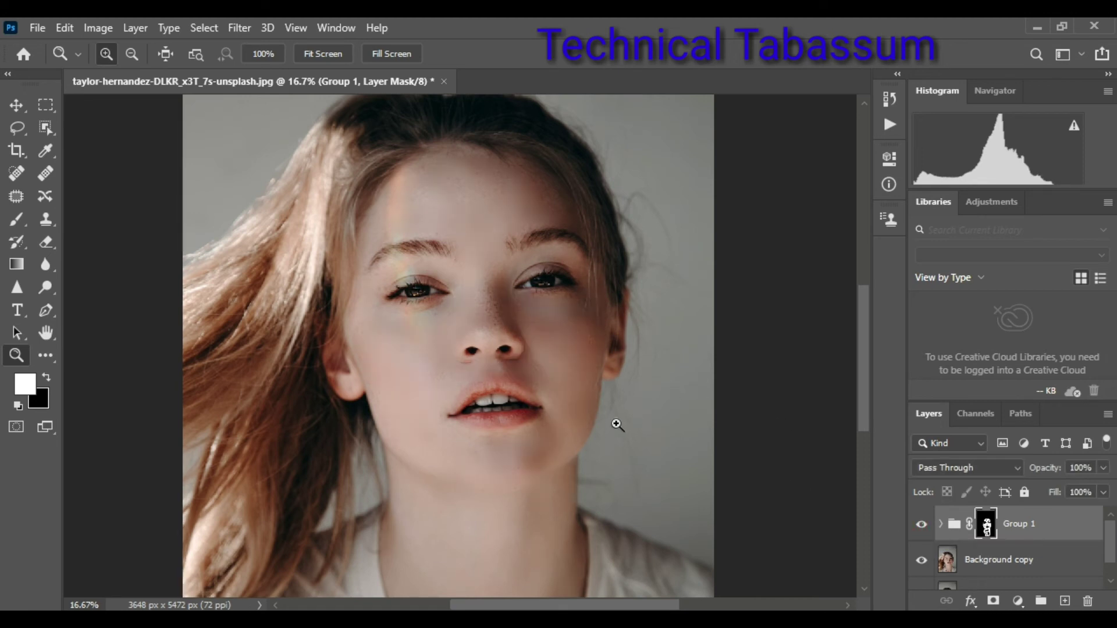
- Display Group 1's mask on its own, fill its gaps over the cheeks, forehead and neck with white, and return to the image
scroll(616, 425, "down", 3)
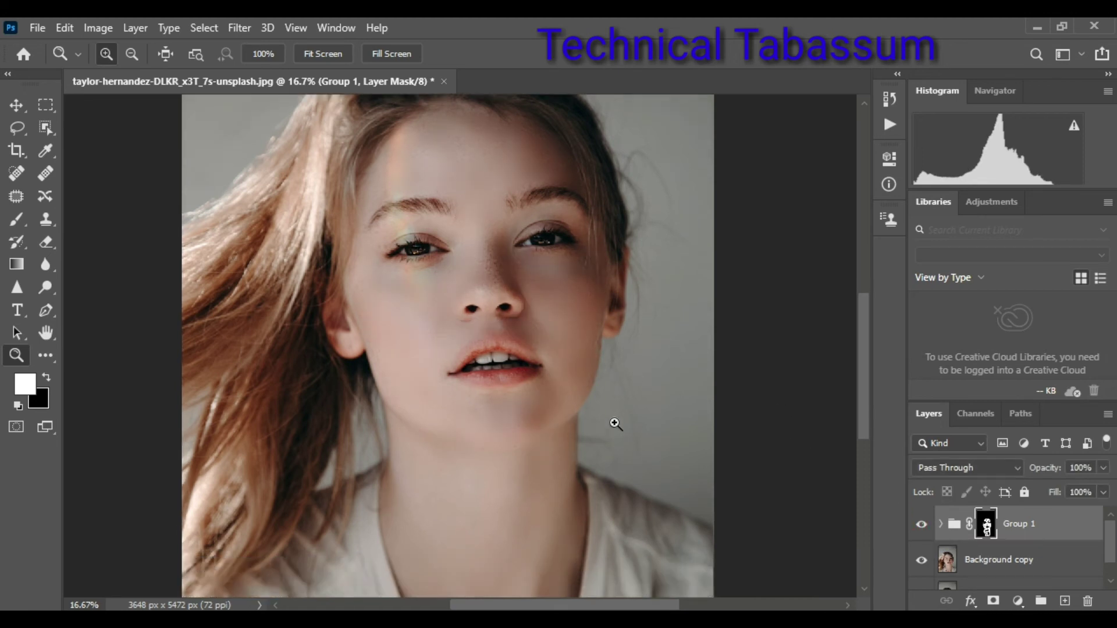
left_click(615, 425, "alt")
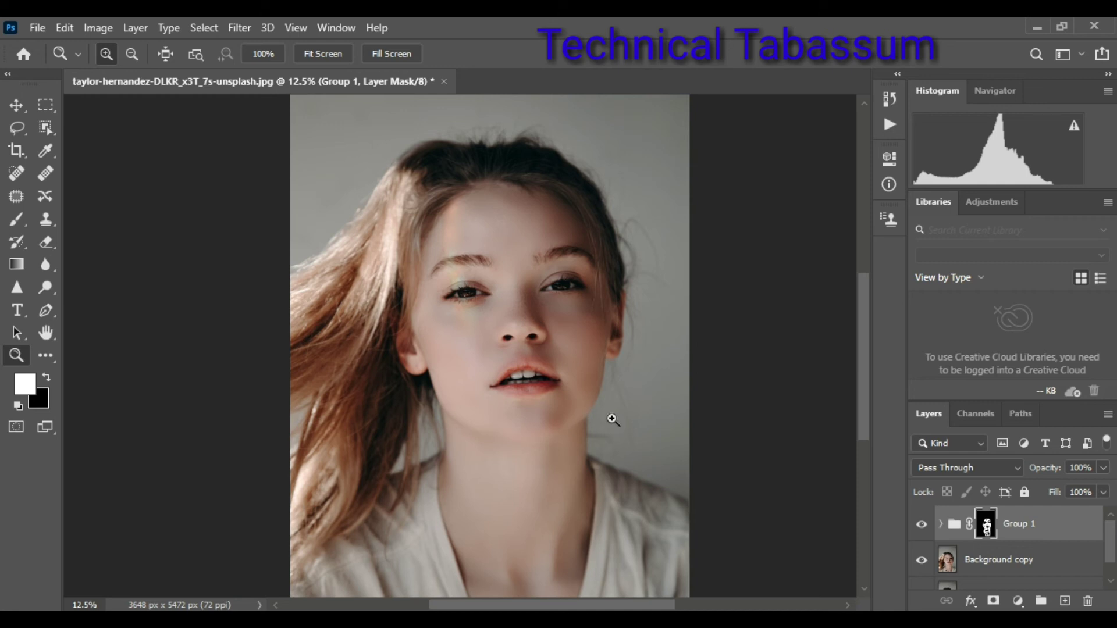
key("alt")
left_click(987, 526, "alt")
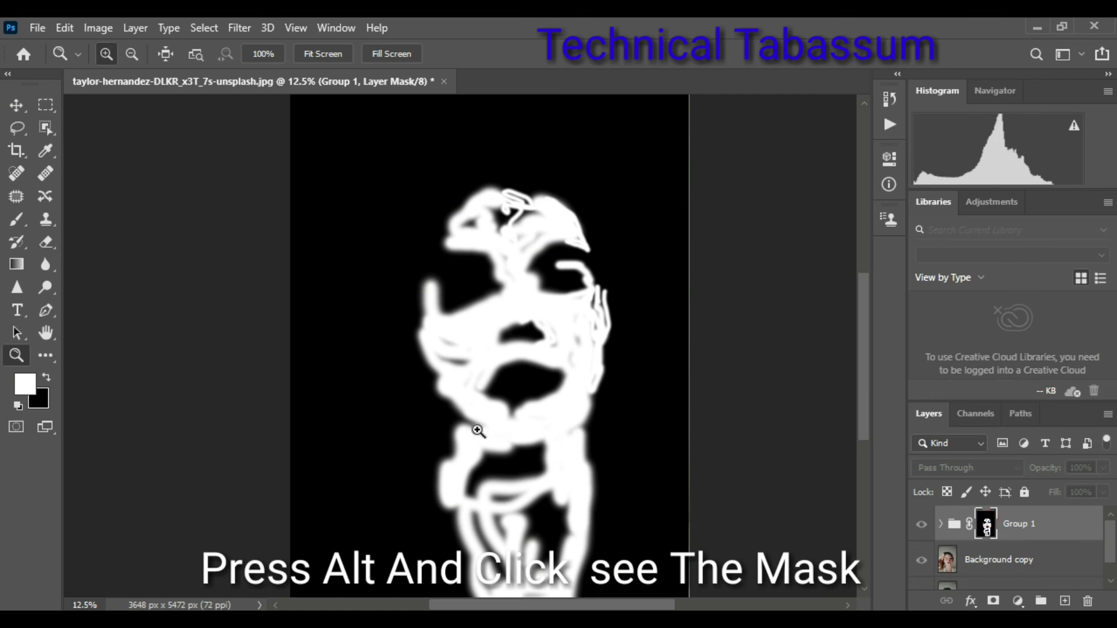
left_click(16, 219)
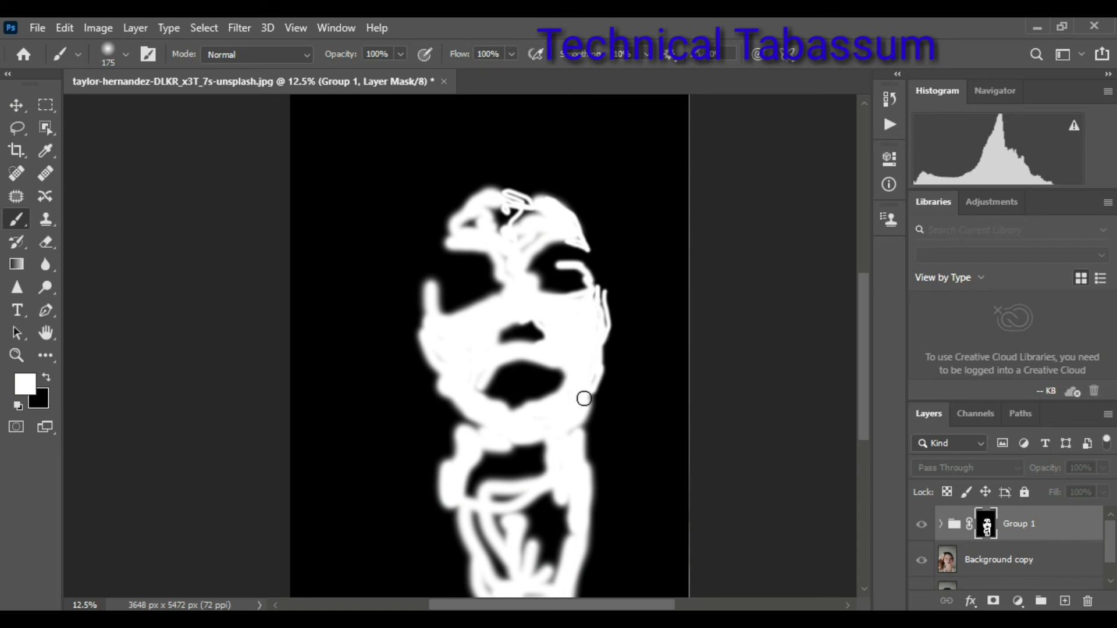
mouse_move(506, 233)
left_mouse_down()
mouse_move(532, 218)
mouse_move(497, 218)
mouse_move(509, 210)
mouse_move(488, 221)
mouse_move(506, 234)
mouse_move(467, 226)
mouse_move(510, 202)
mouse_move(532, 211)
left_mouse_up()
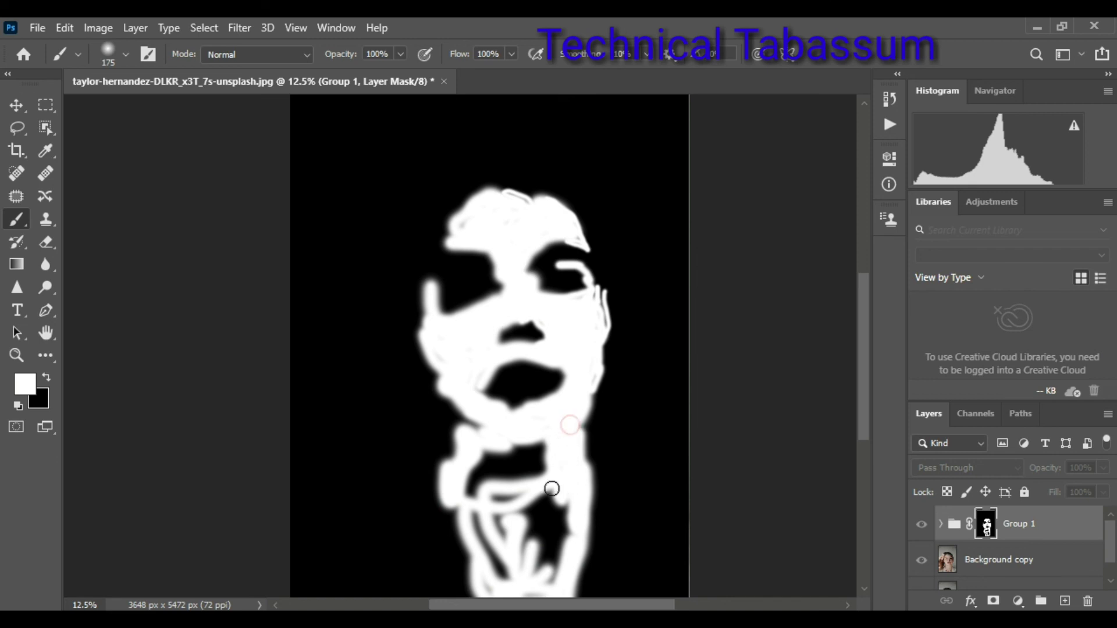
mouse_move(551, 488)
left_mouse_down()
mouse_move(486, 507)
mouse_move(502, 556)
mouse_move(478, 510)
mouse_move(507, 577)
mouse_move(480, 541)
mouse_move(503, 584)
mouse_move(522, 584)
mouse_move(479, 533)
left_mouse_up()
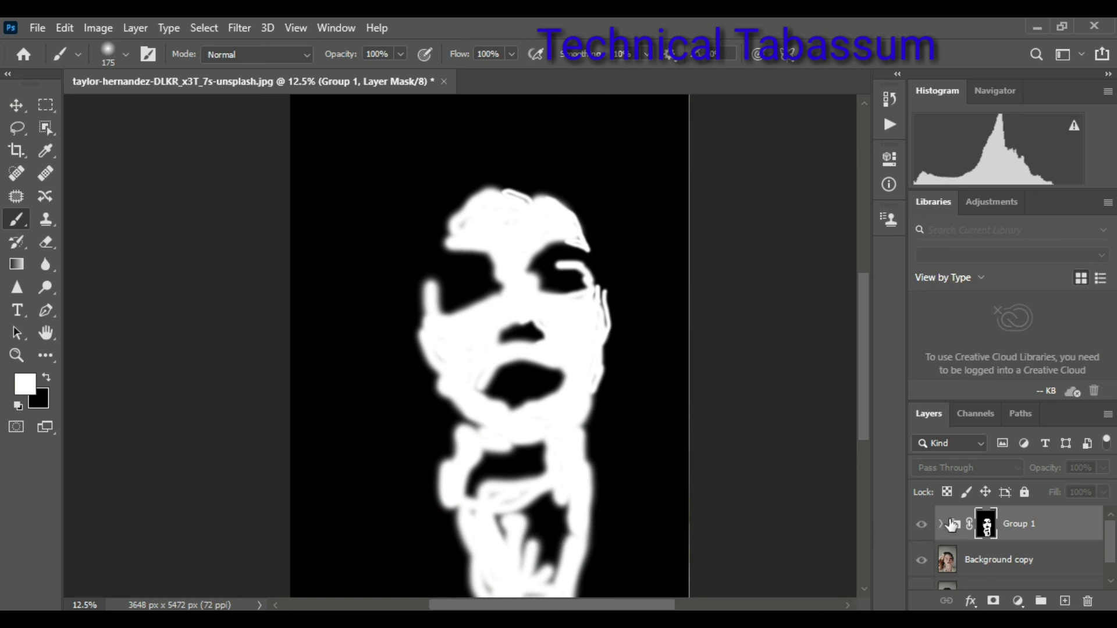
left_click(989, 524, "alt")
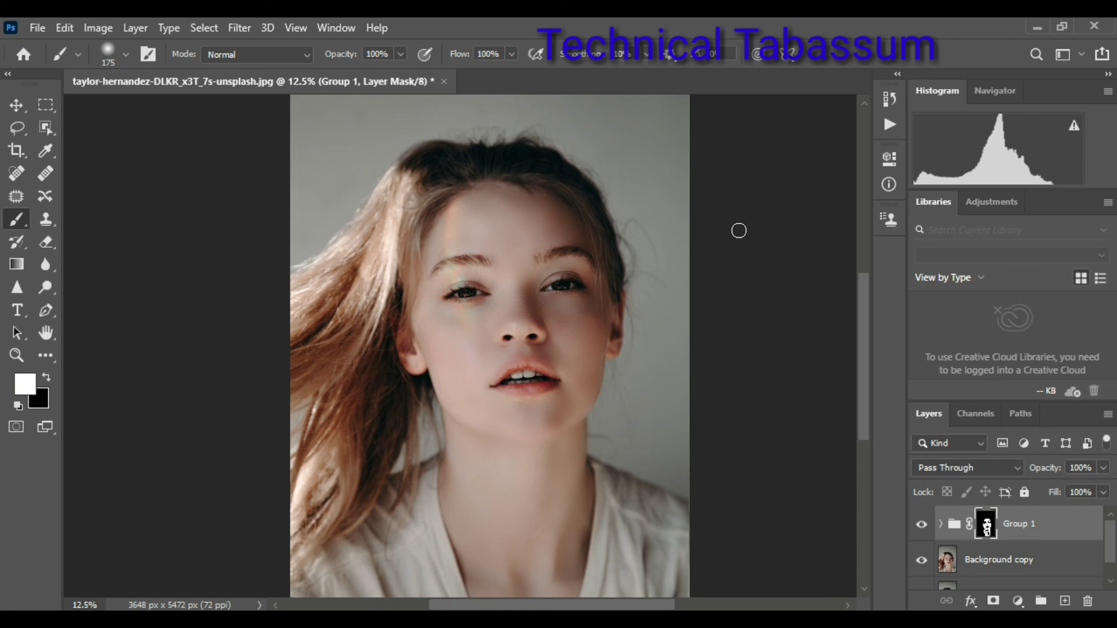
- Start saving the portrait on the computer instead of to cloud documents, with JPEG as the file type
left_click(36, 27)
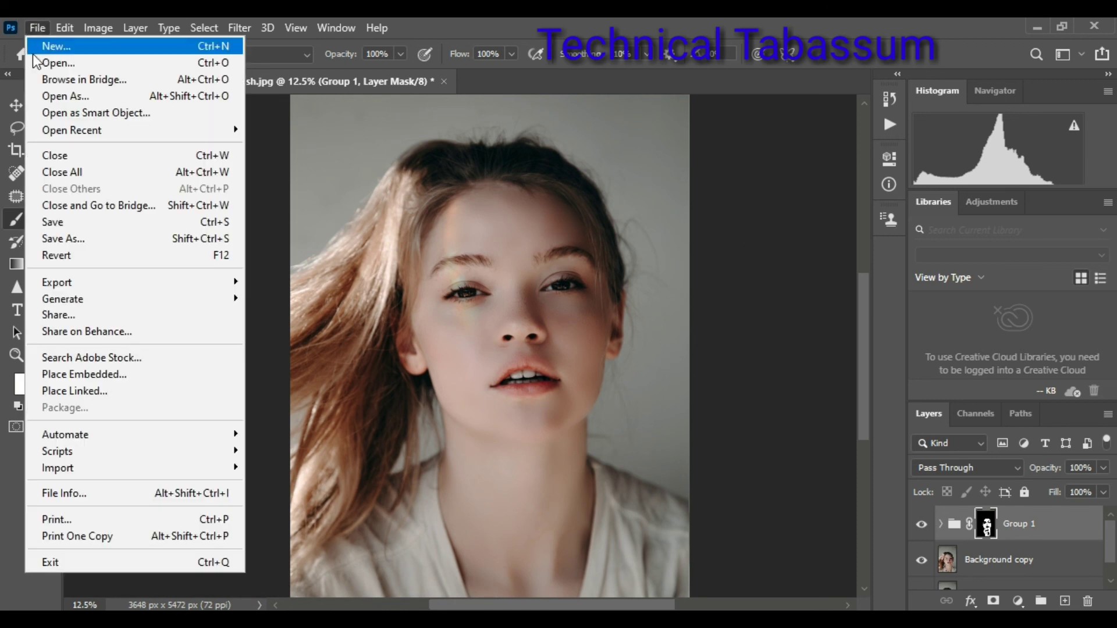
left_click(70, 239)
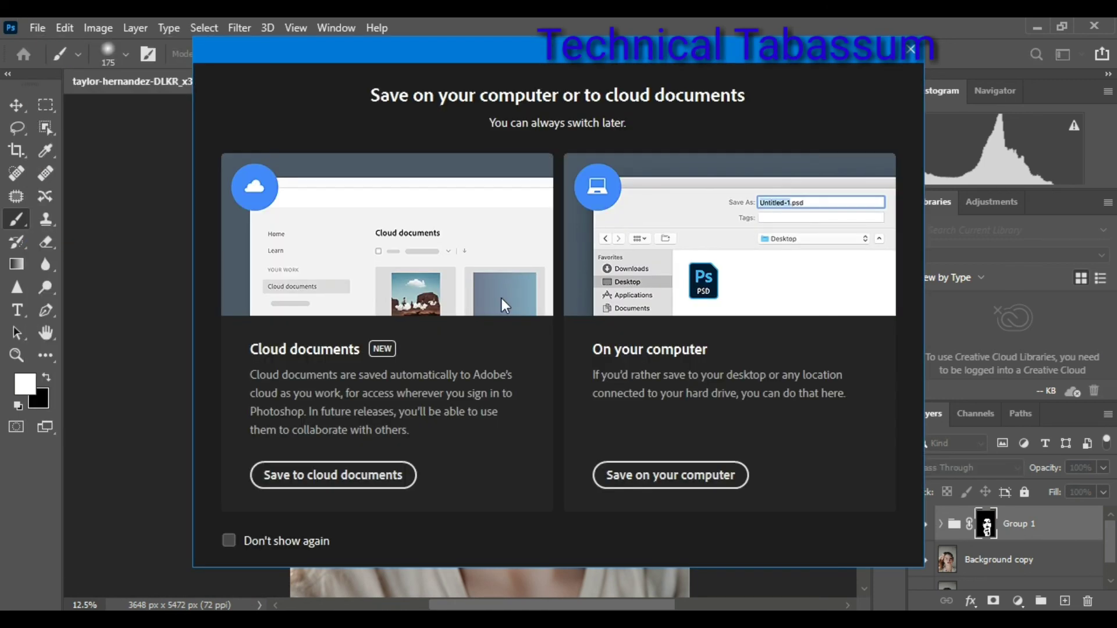
left_click(653, 474)
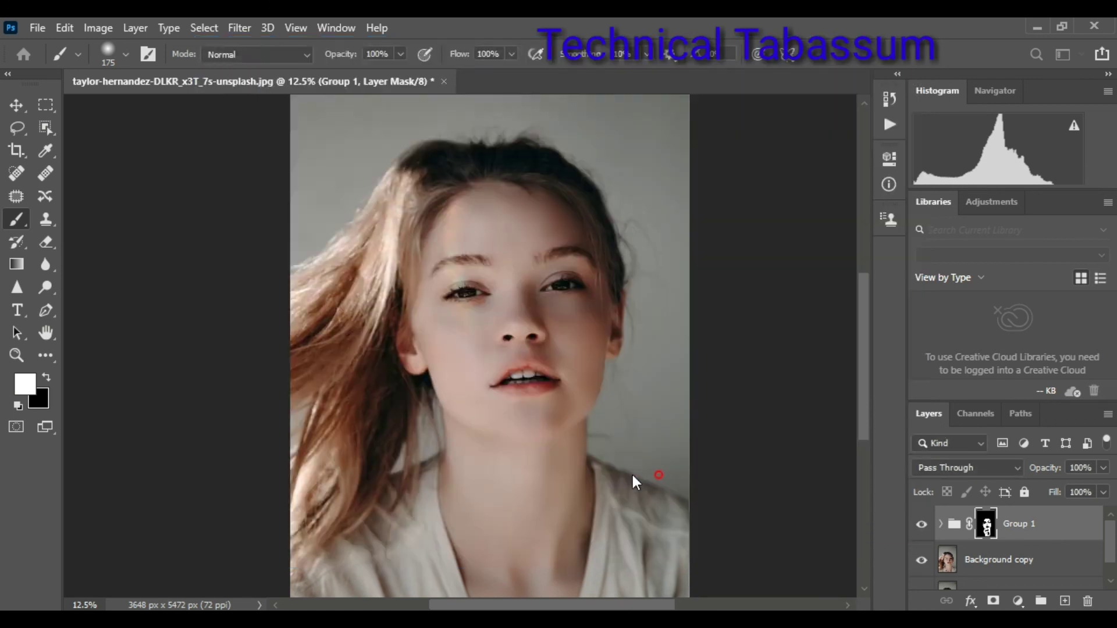
left_click(448, 376)
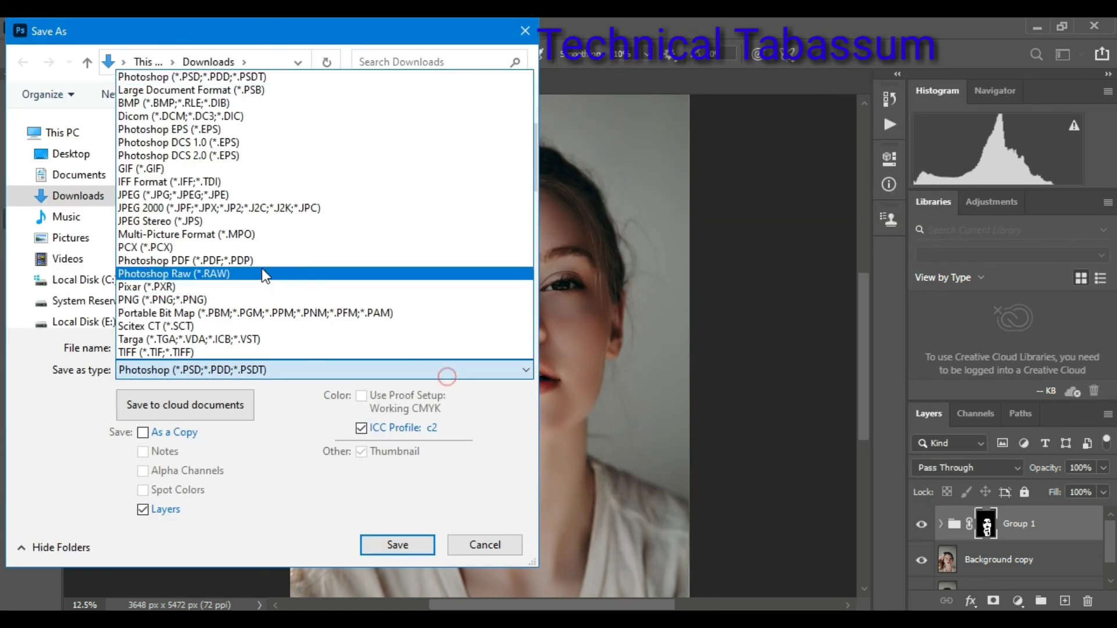
left_click(245, 192)
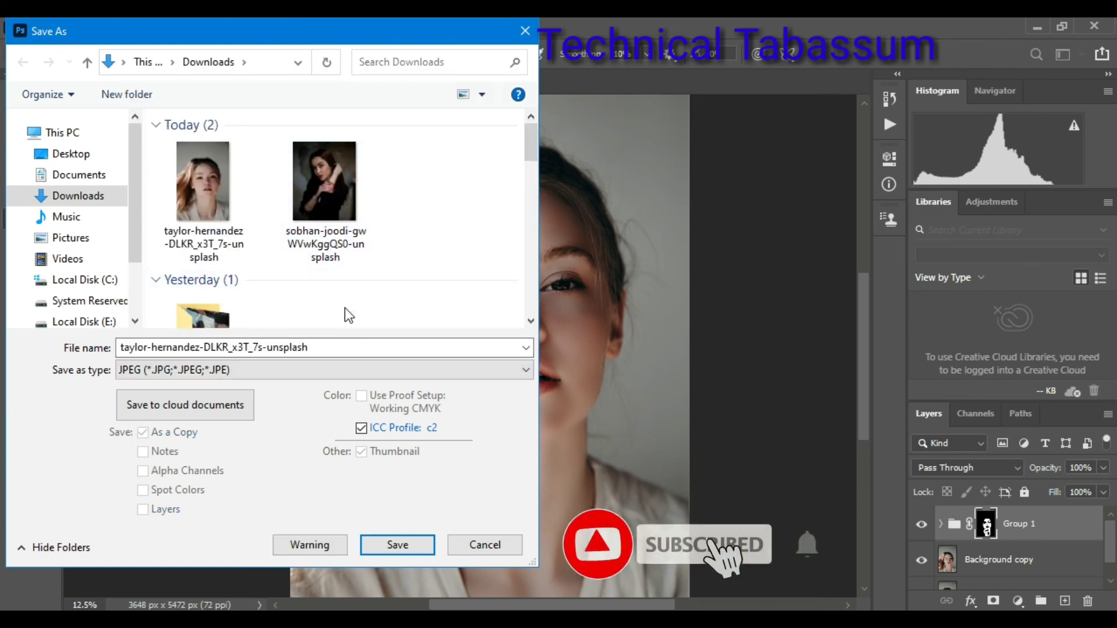
- Add "d" to the file name and save the JPEG with its quality set to 12 (Maximum)
double_click(328, 346)
double_click(328, 347)
left_click(327, 347)
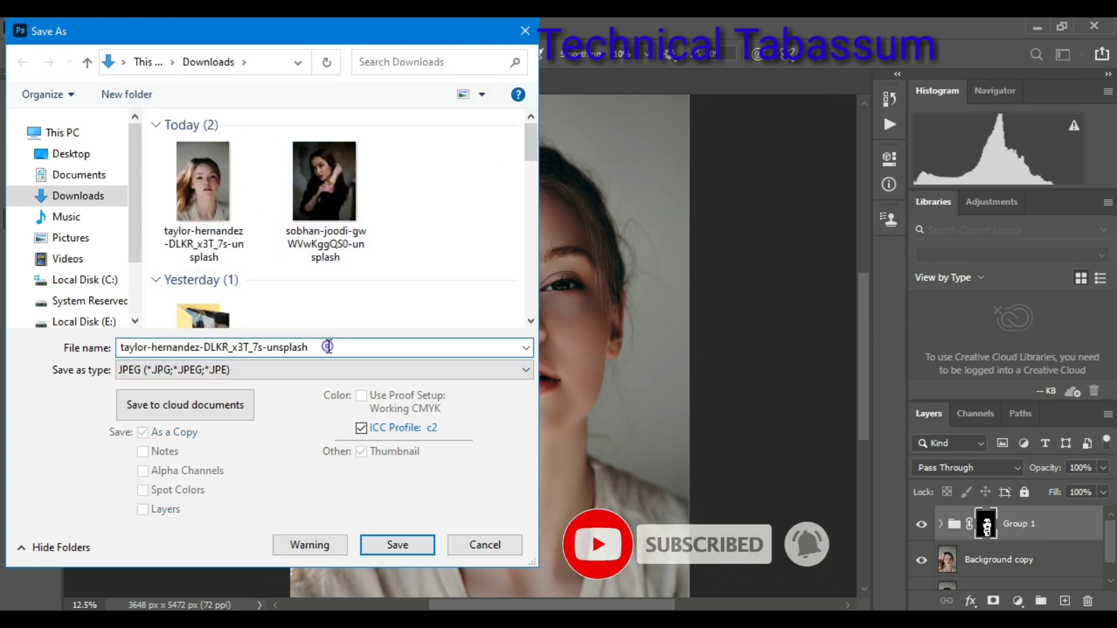
type("d")
left_click(404, 540)
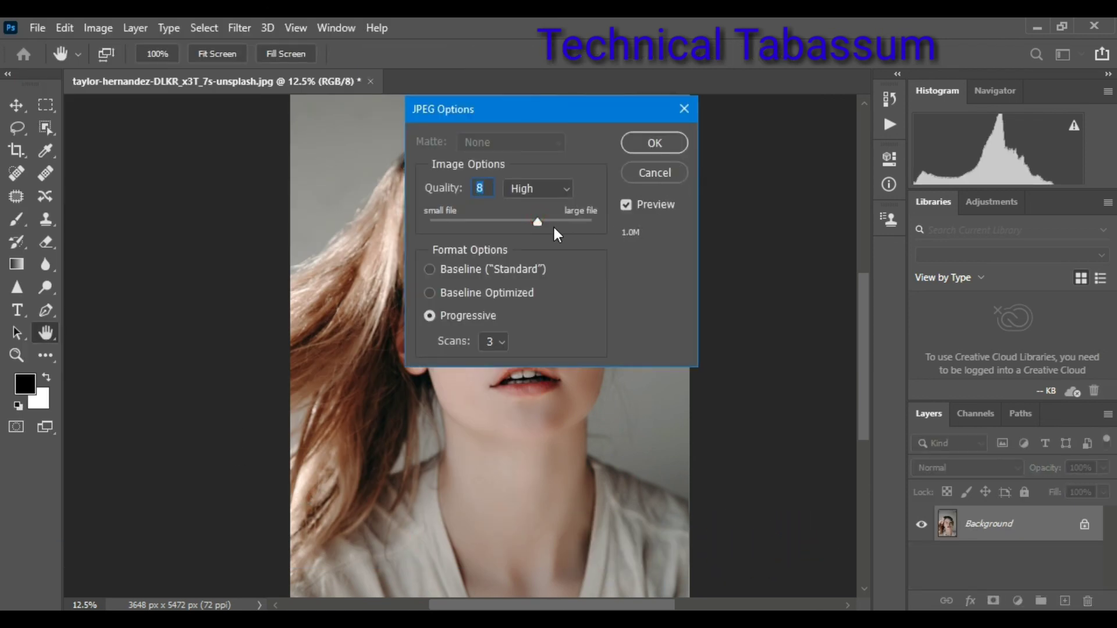
left_click_drag(539, 222, 592, 222)
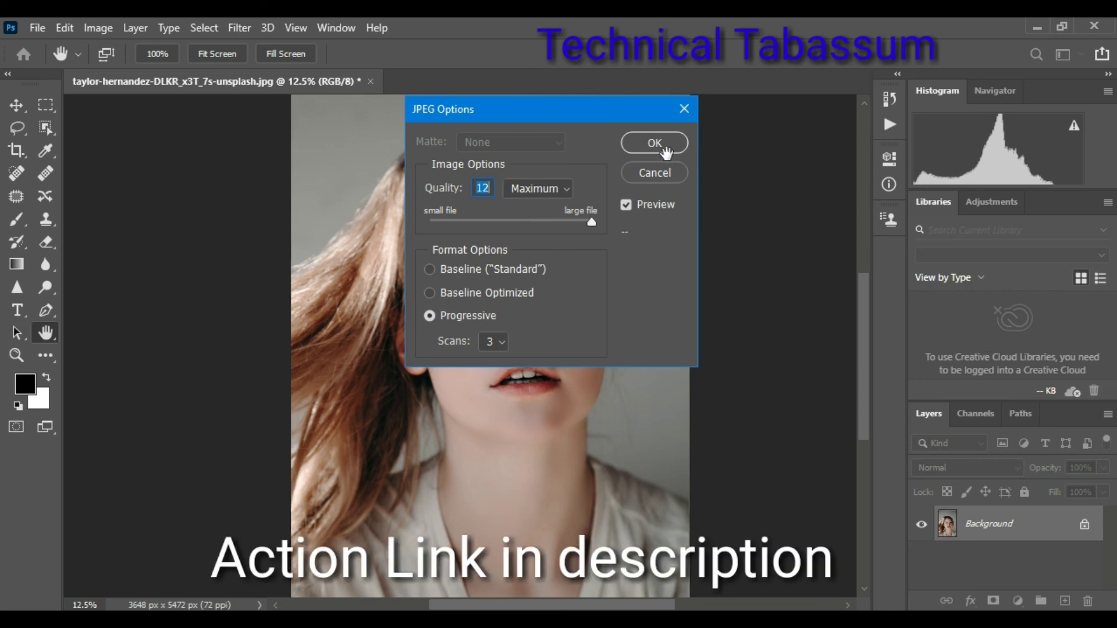